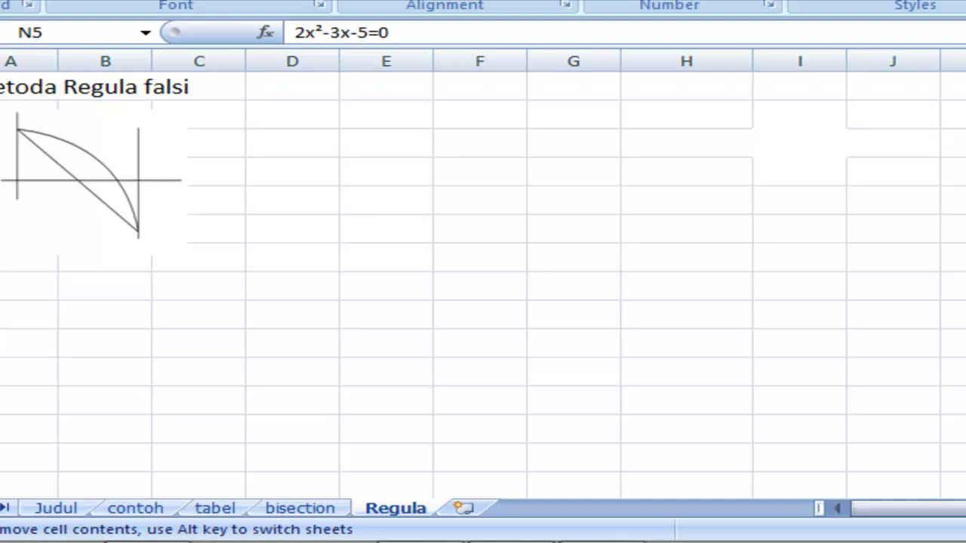
Step: Move the equation 2x²-3x-5=0 to cell D2, beside the curve diagram on the Regula sheet
drag(959, 264, 302, 104)
click(285, 180)
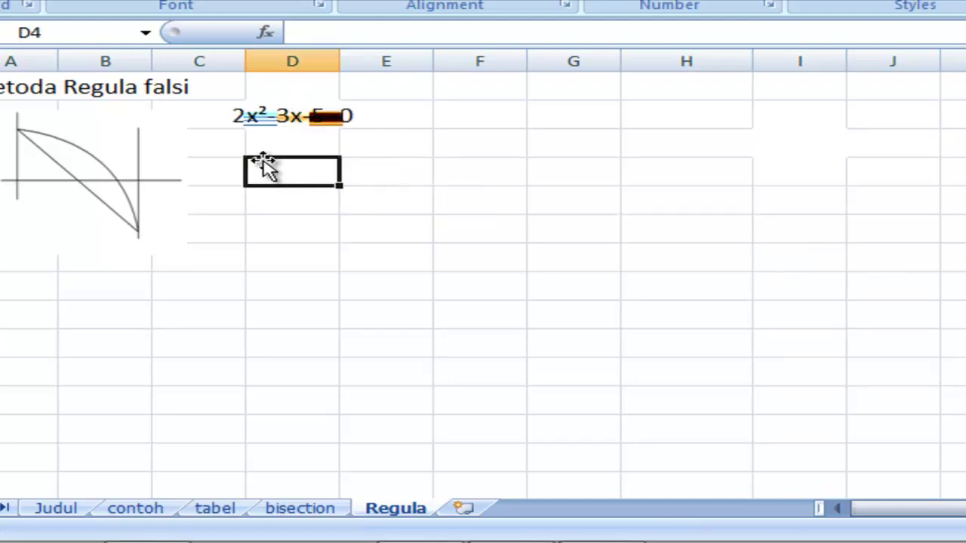
scroll(266, 167, down, 1)
scroll(266, 167, up, 1)
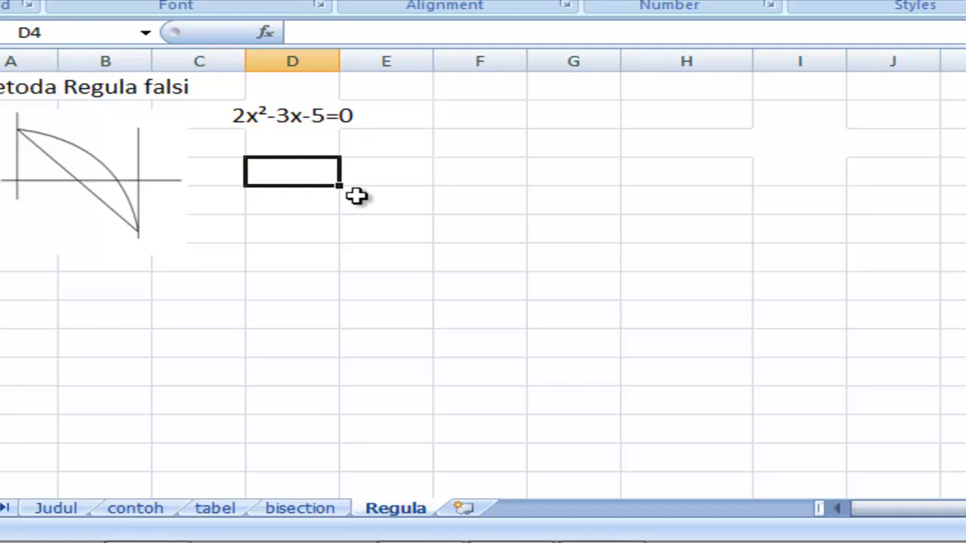
Step: Place the regula falsi formula picture over rows 1 to 4 of columns E to H, beside the equation
click(355, 197)
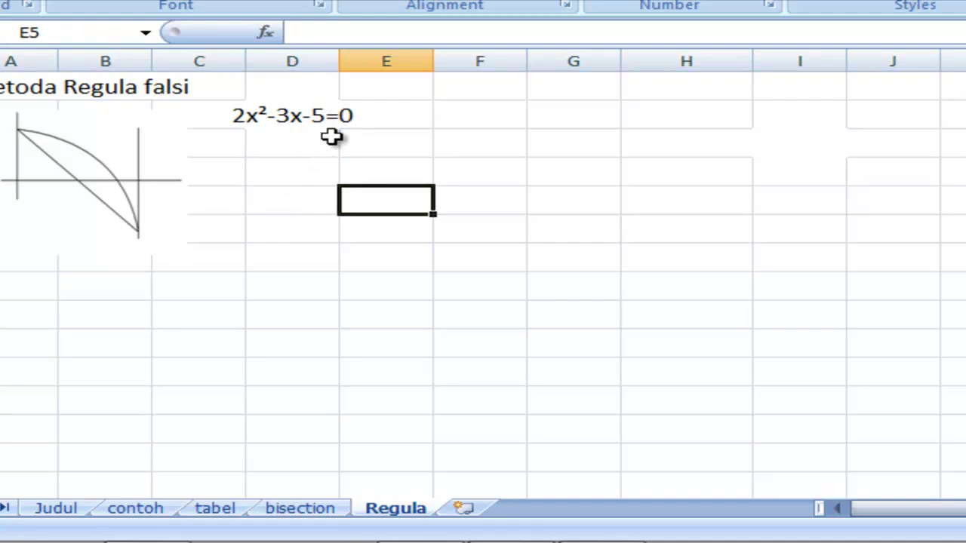
key(ctrl+v)
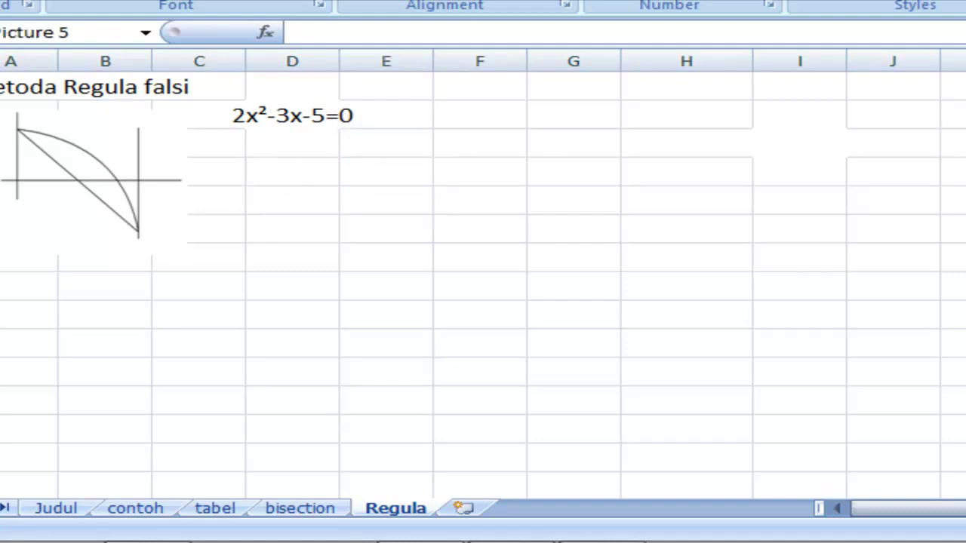
drag(868, 174, 415, 128)
click(511, 231)
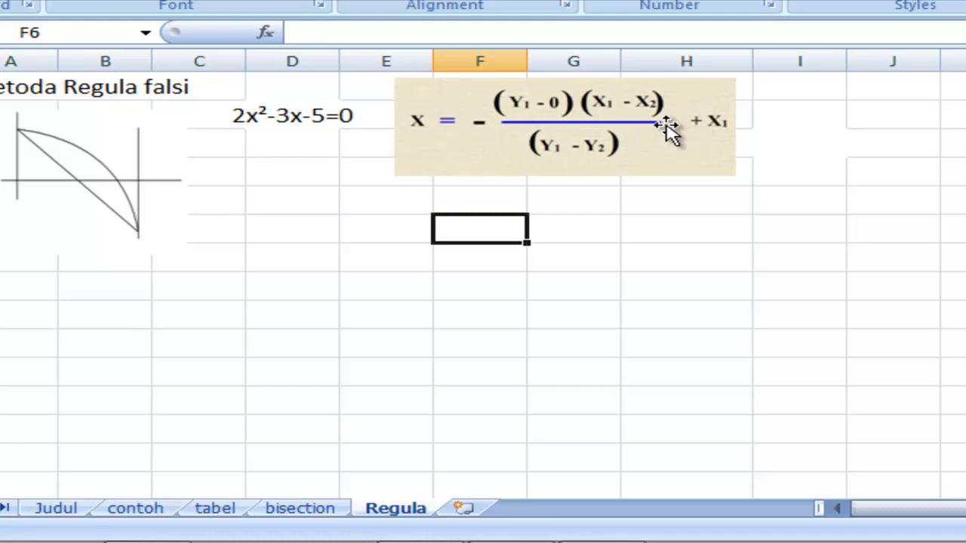
Step: Enter the column headings X1, X and X2 in cells D6, E6 and F6
click(320, 229)
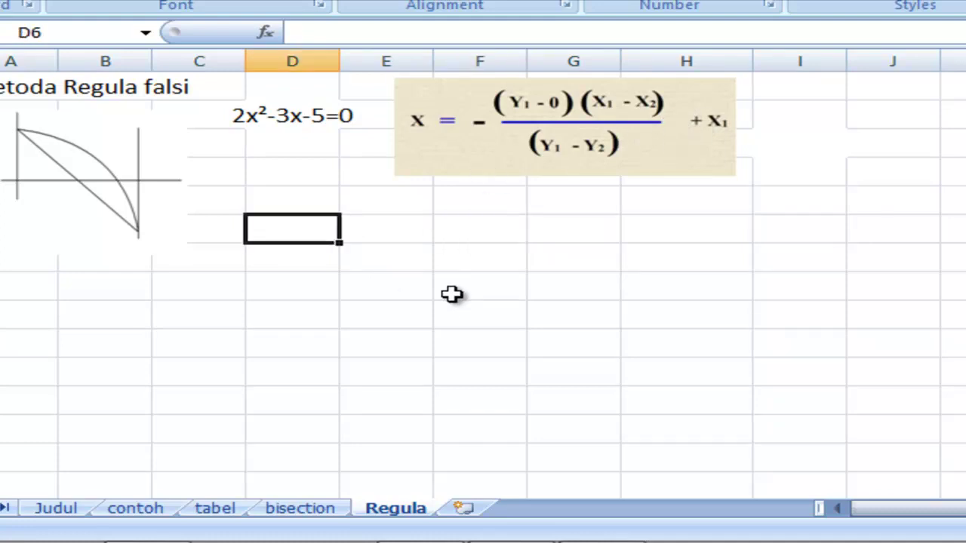
text(X1)
key(Tab)
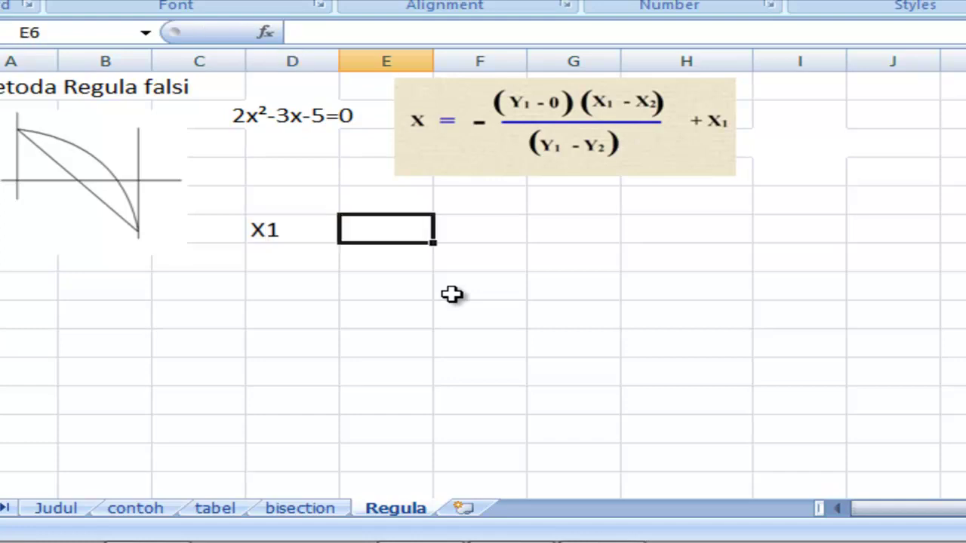
text(X)
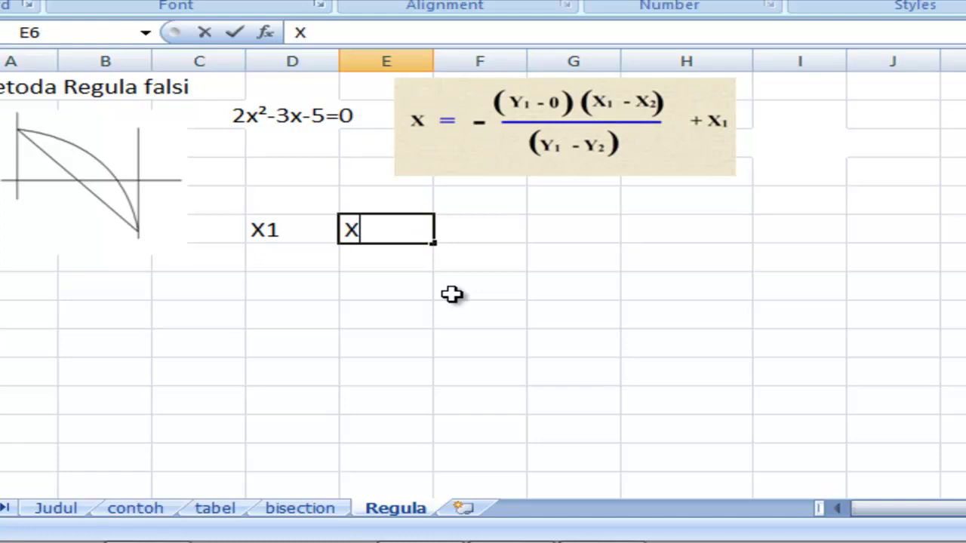
key(Tab)
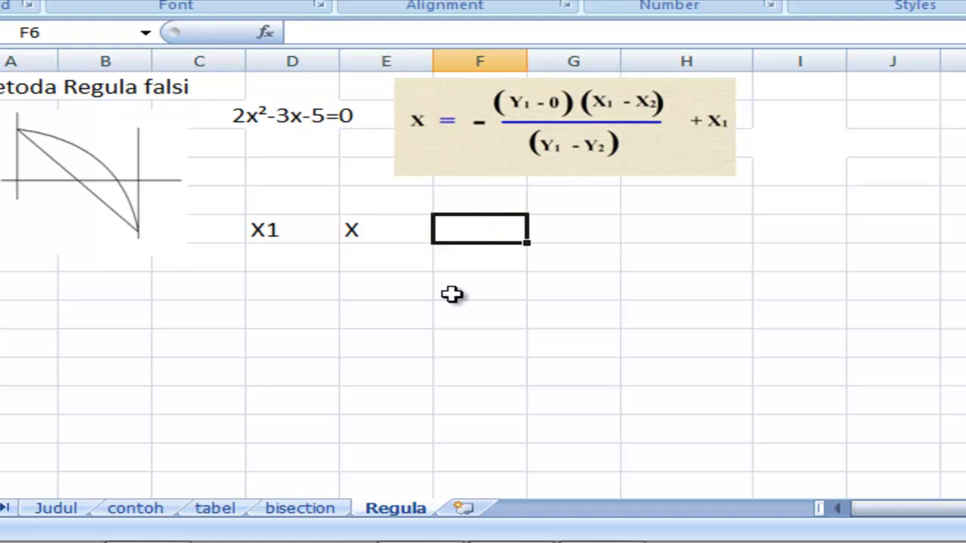
text(X2)
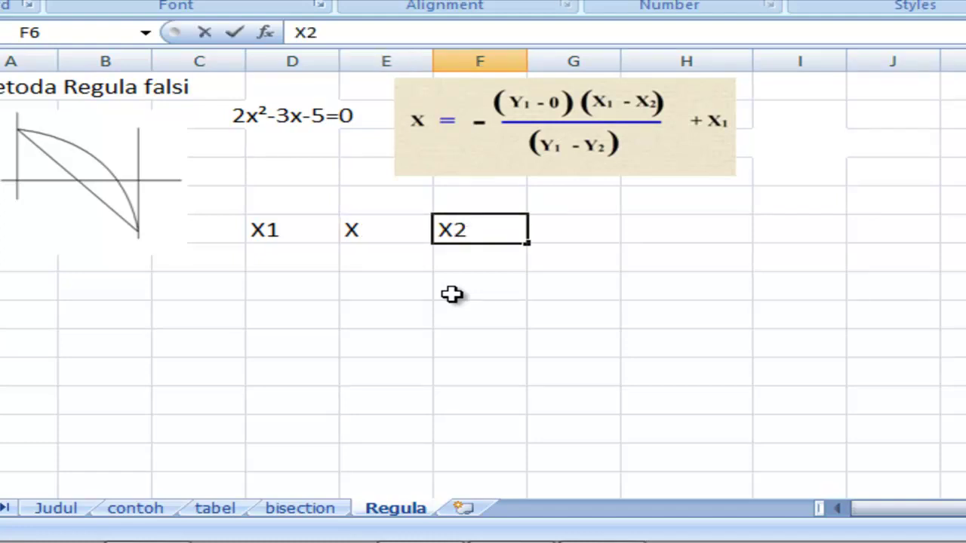
key(Tab)
key(Tab)
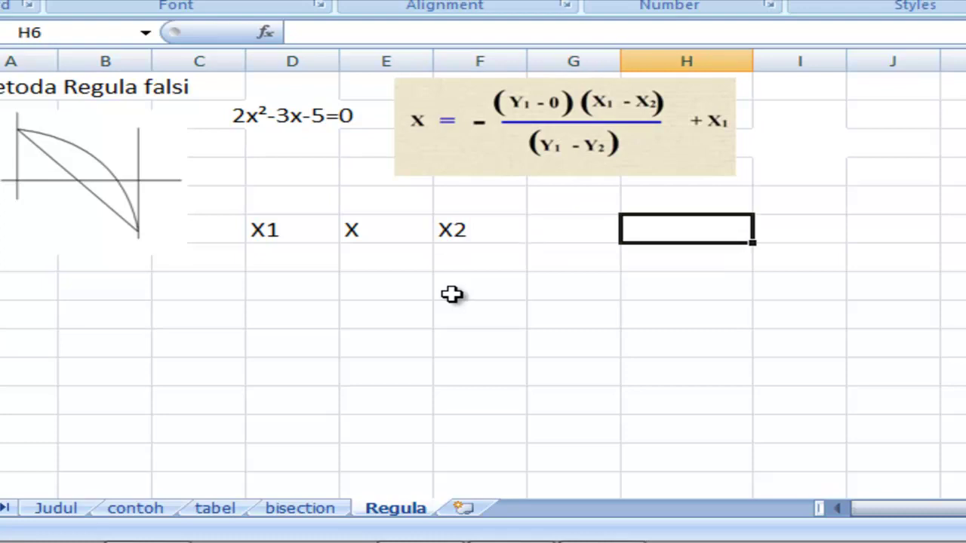
Step: Enter the column headings Y1, Y and Y2 in cells H6, I6 and J6
text(Y1)
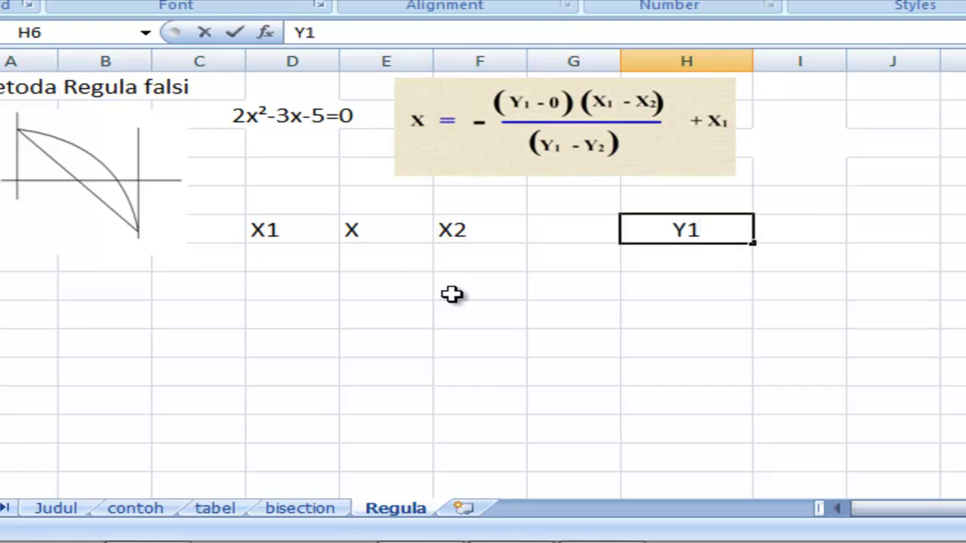
key(Tab)
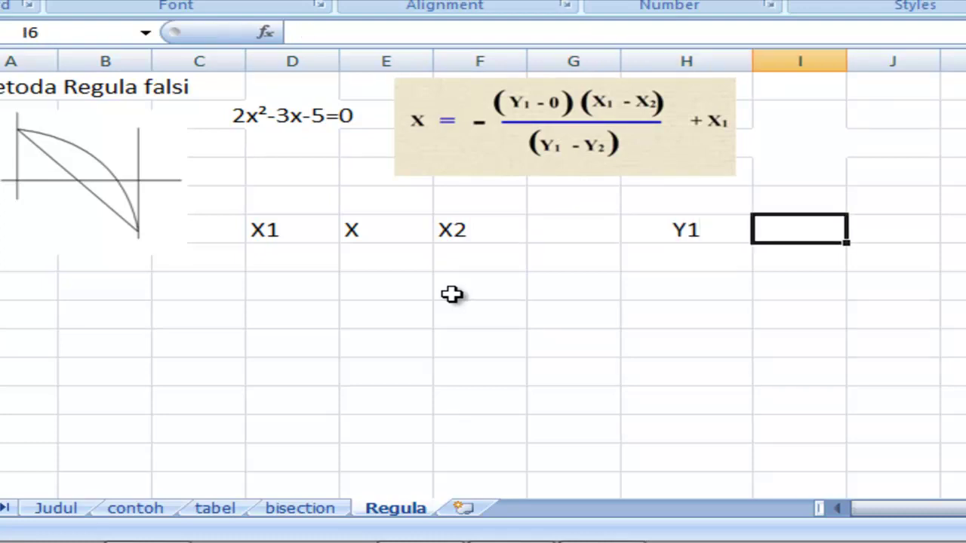
text(Y)
key(Tab)
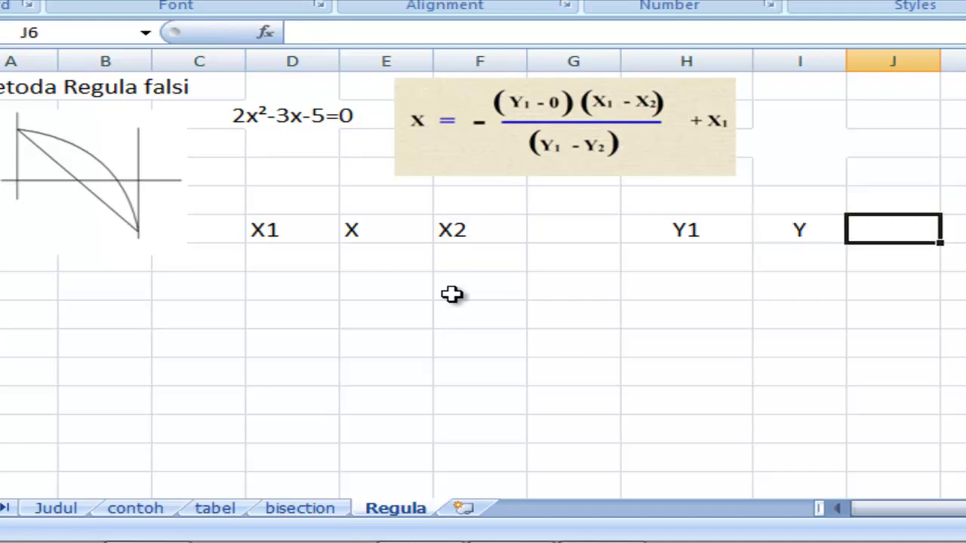
text(Y2)
key(Return)
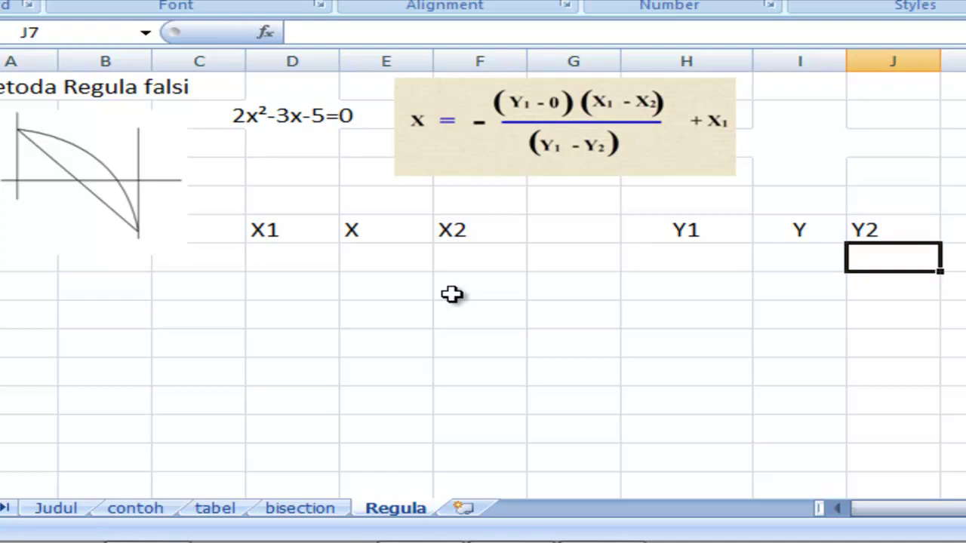
Step: Center the contents of columns D through J horizontally
click(305, 54)
drag(305, 49, 868, 136)
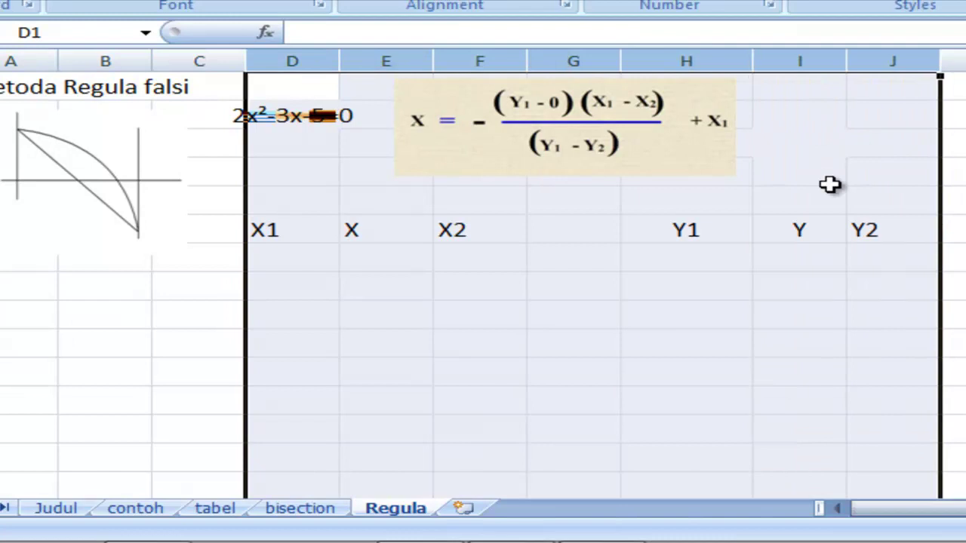
click(410, 2)
click(616, 348)
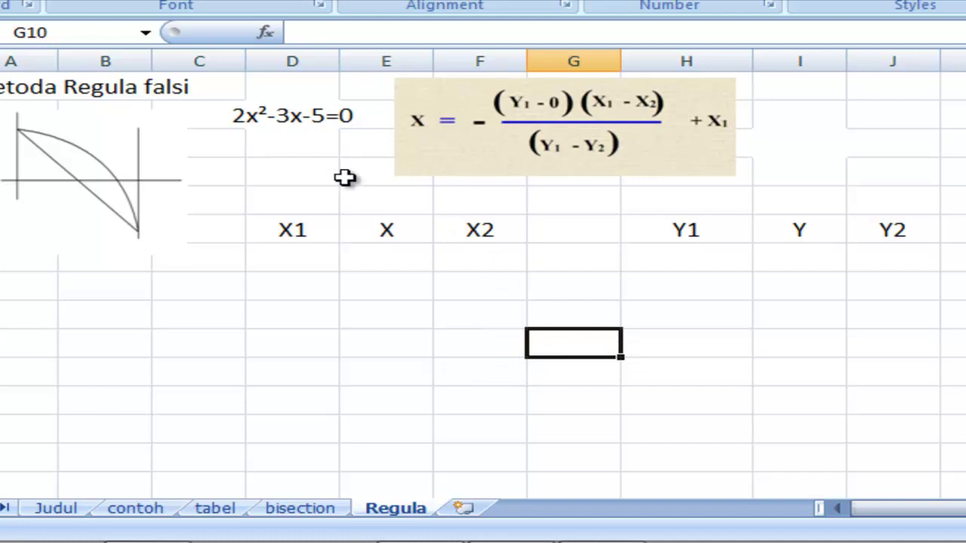
Step: Enter the starting values -3 for X1 in D7 and 0 for X2 in F7
click(301, 267)
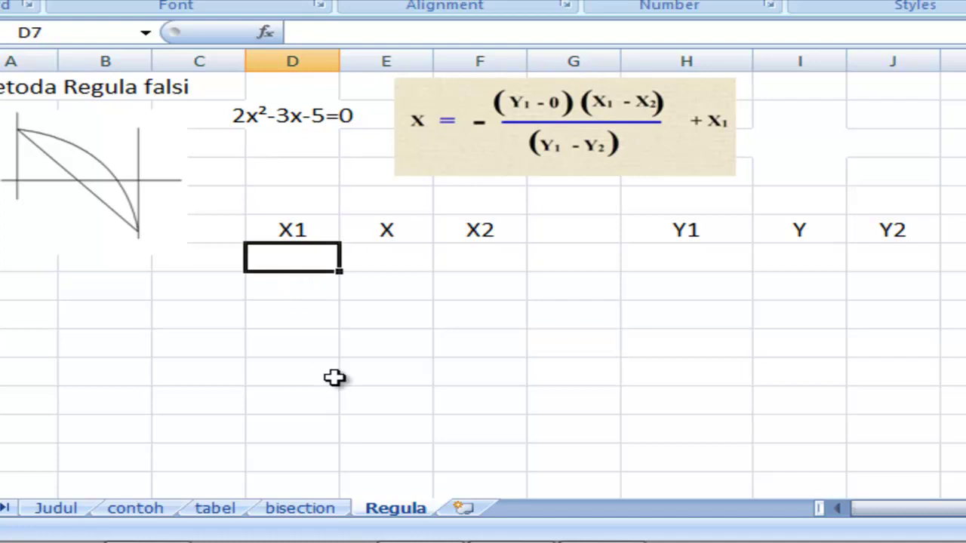
text(-)
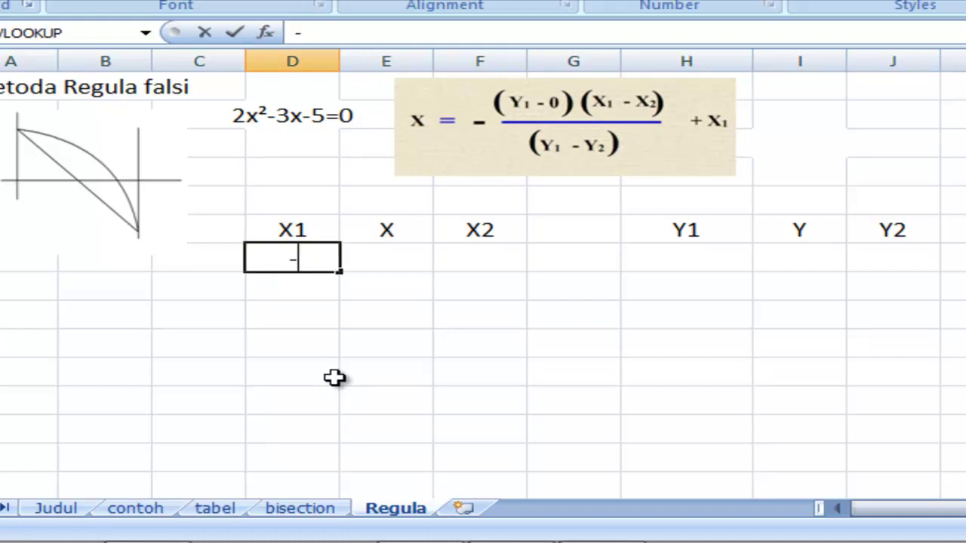
text(3)
key(Return)
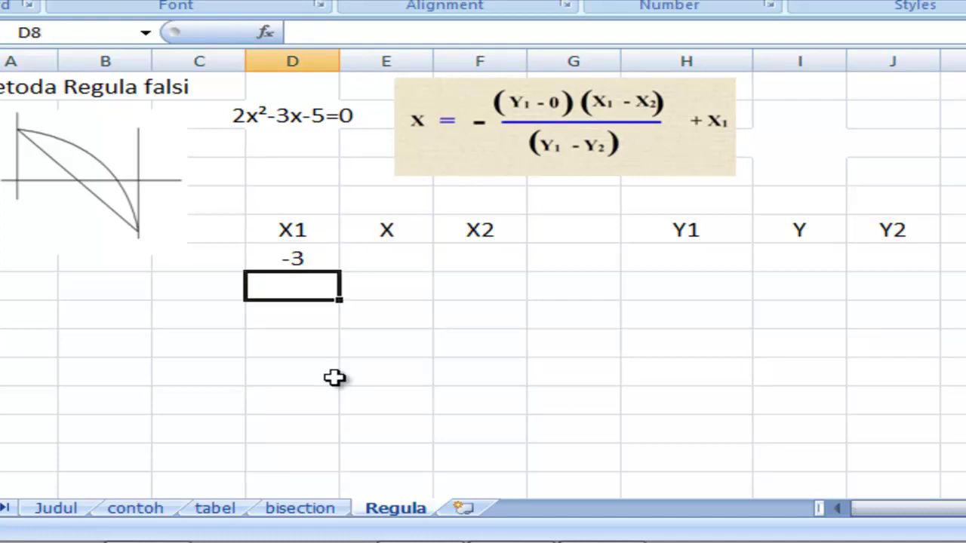
click(456, 260)
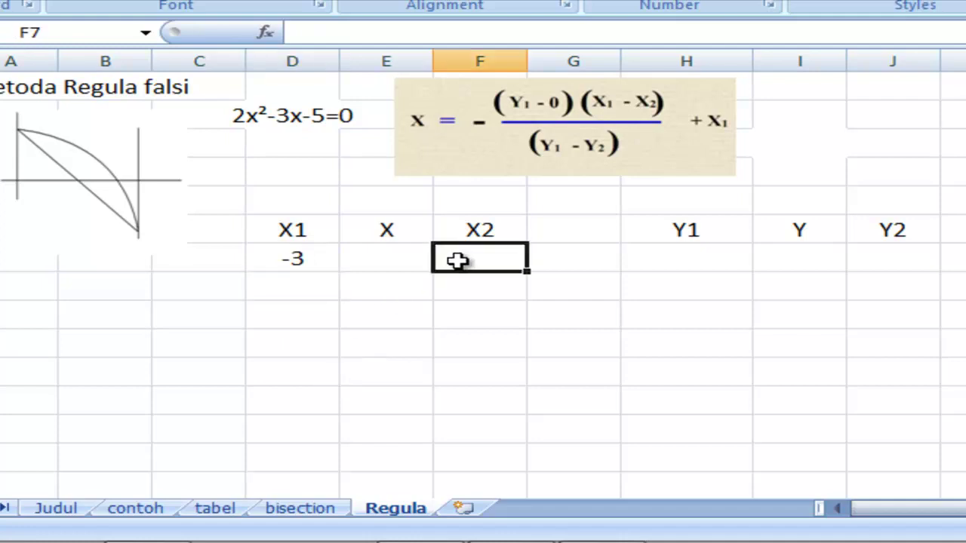
text(0)
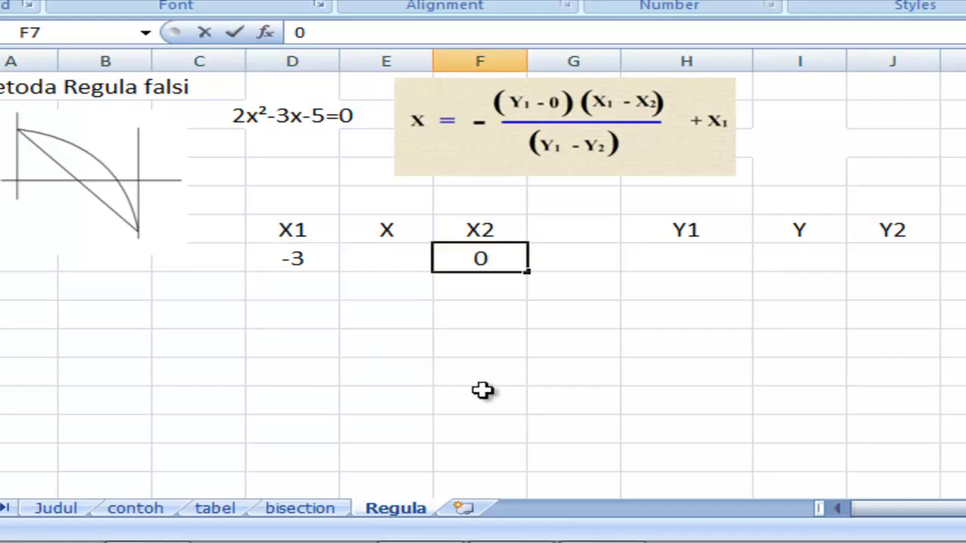
key(Return)
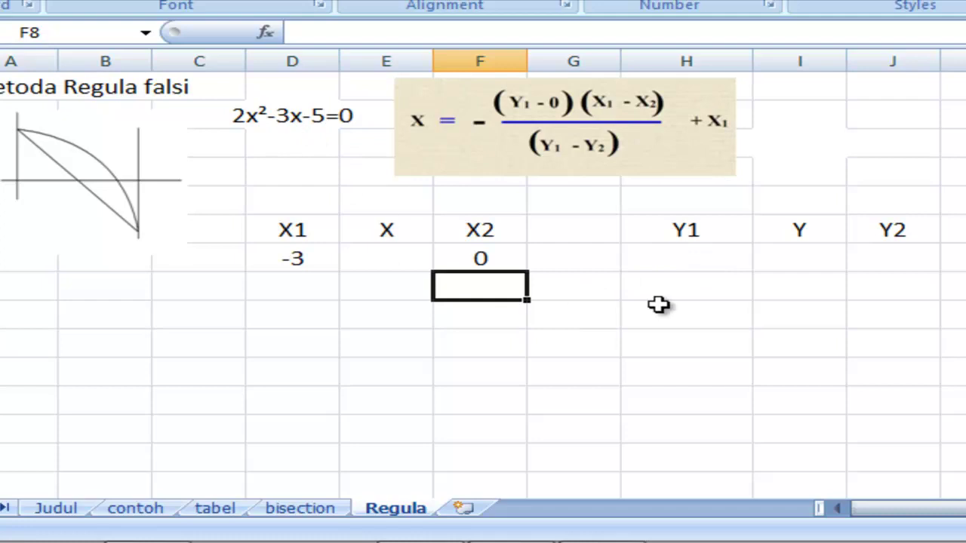
Step: Calculate Y1 in cell H7 from the X1 value with the formula =2*D7^2-3*D7-5
click(727, 262)
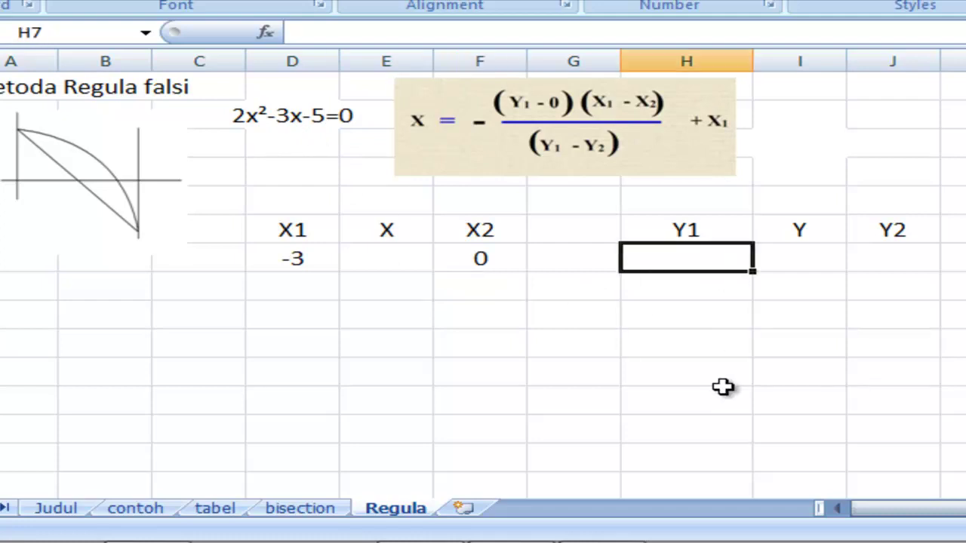
text(=)
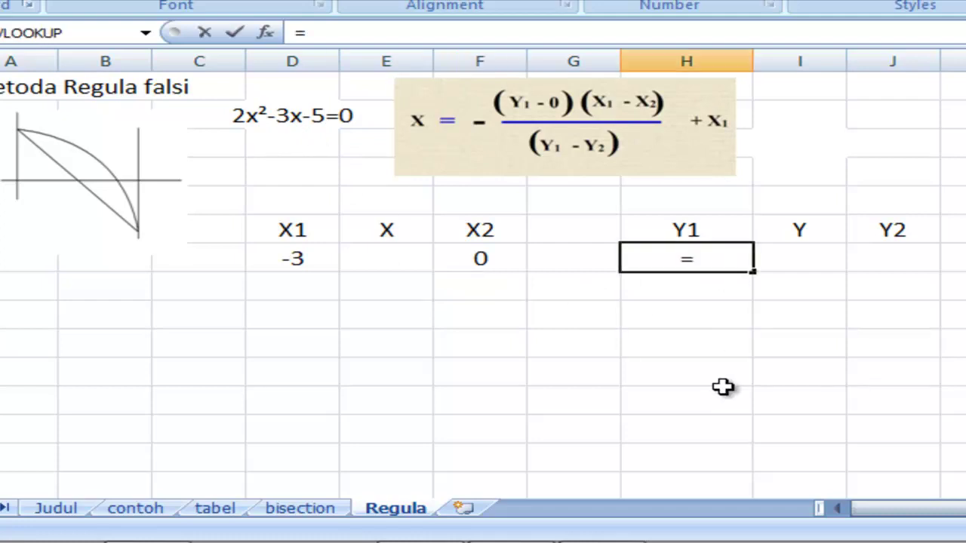
text(2*)
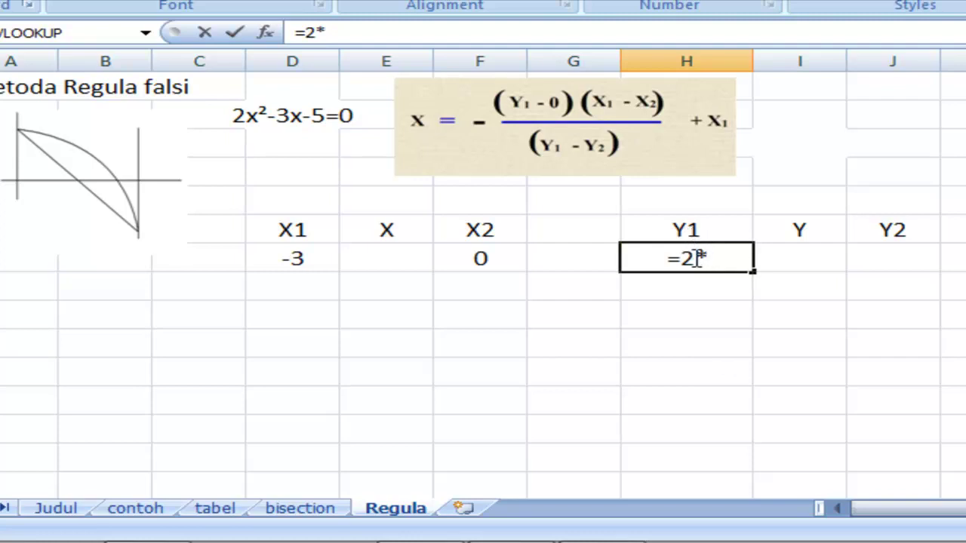
click(306, 262)
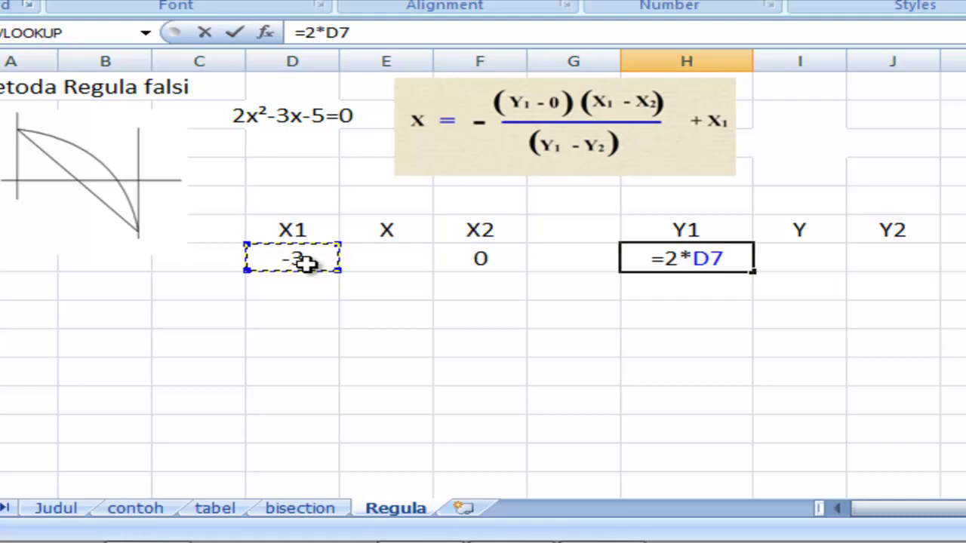
text(^2)
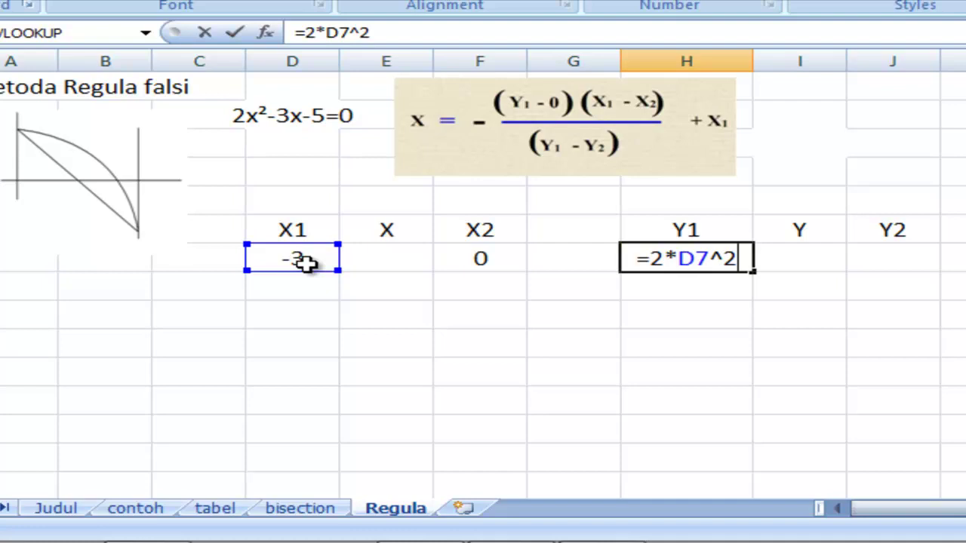
text(-)
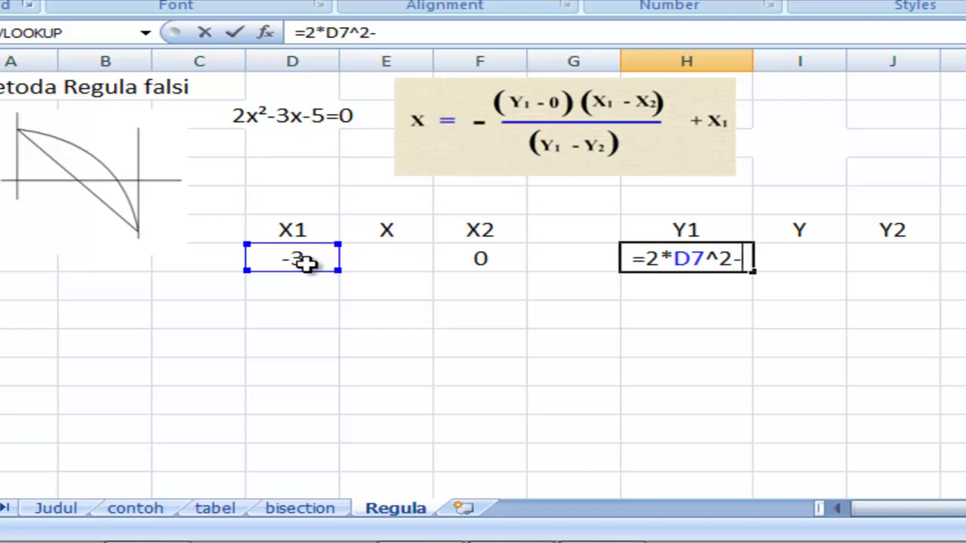
text(3)
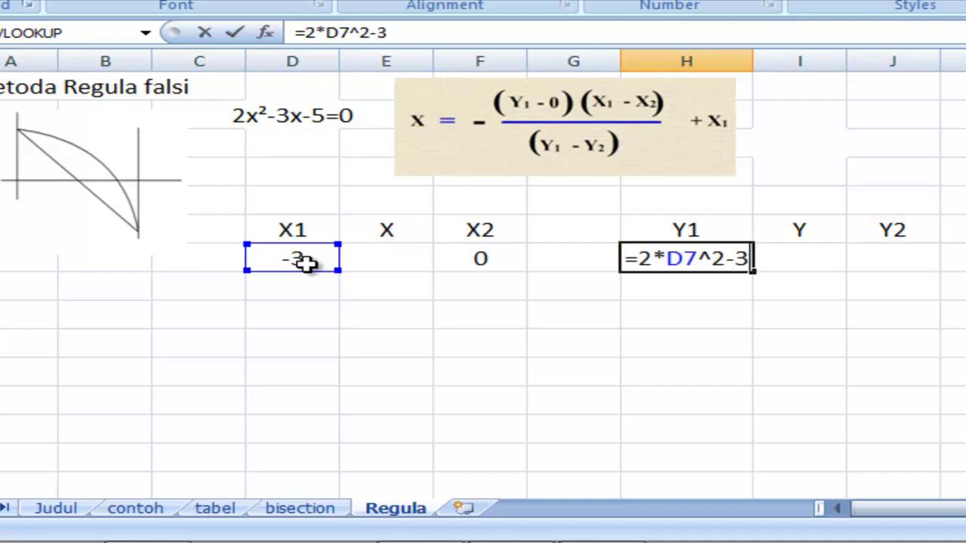
text(*)
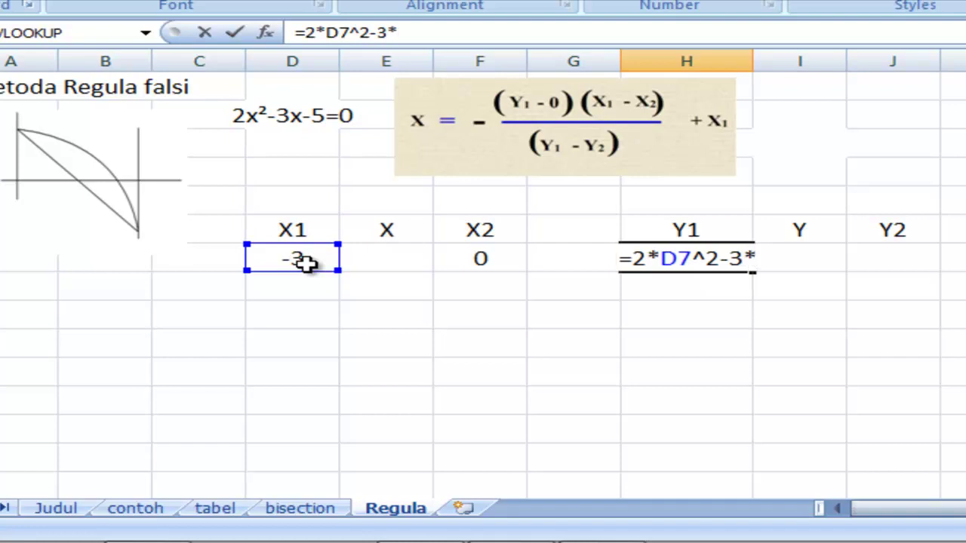
click(306, 262)
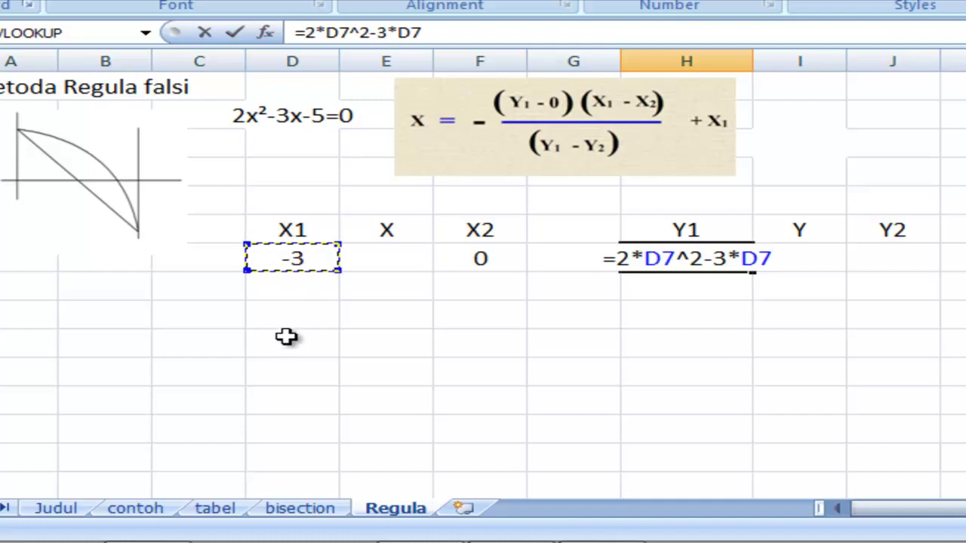
text(-5)
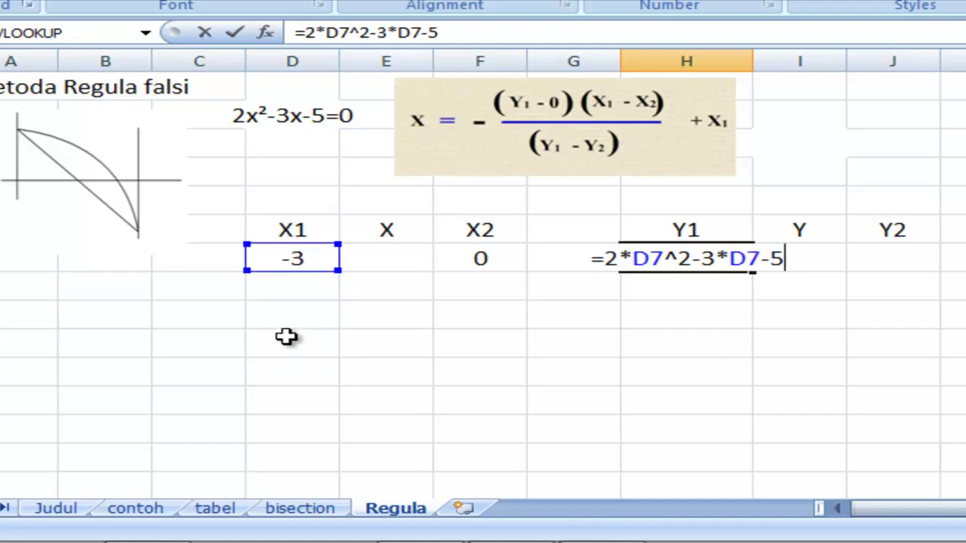
key(Return)
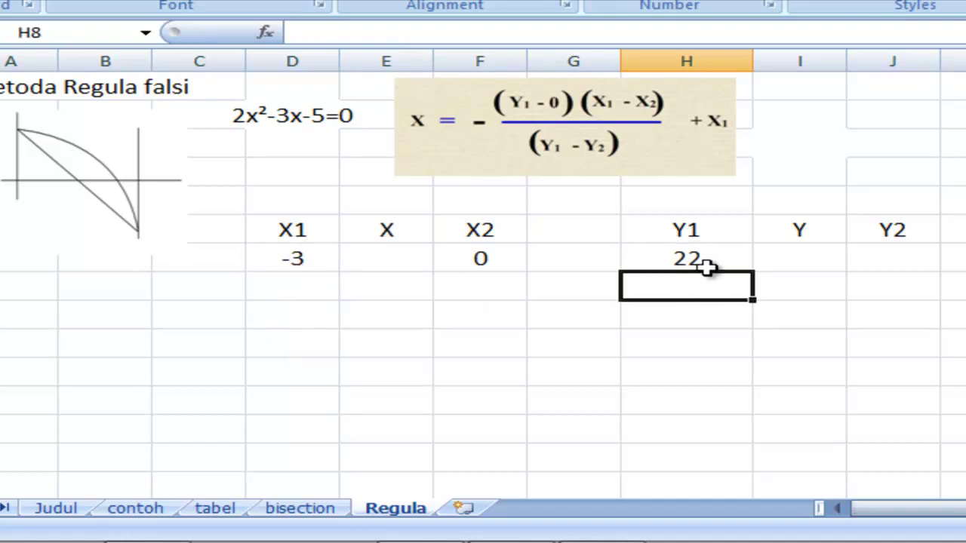
click(704, 264)
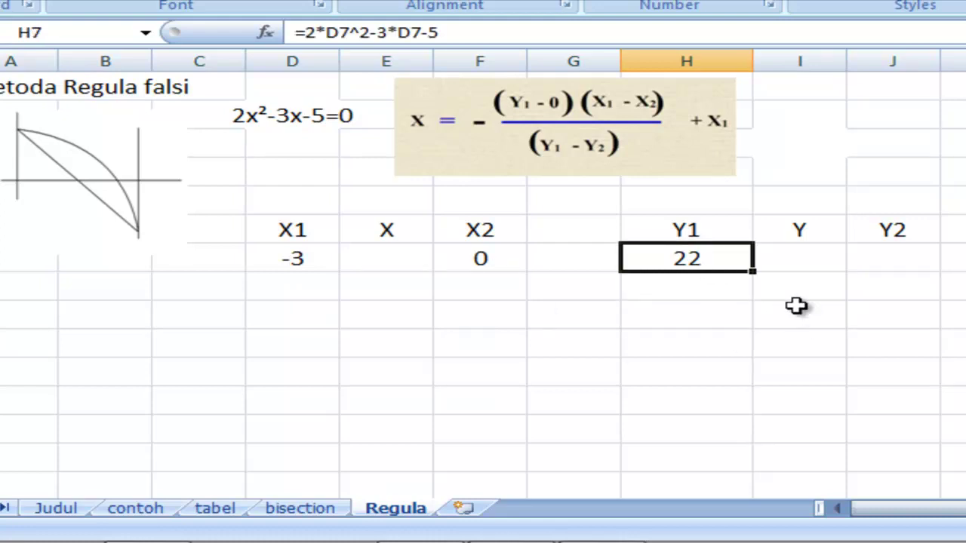
Step: Copy the Y1 formula from H7 across to the Y and Y2 cells, I7 and J7
drag(755, 275, 914, 271)
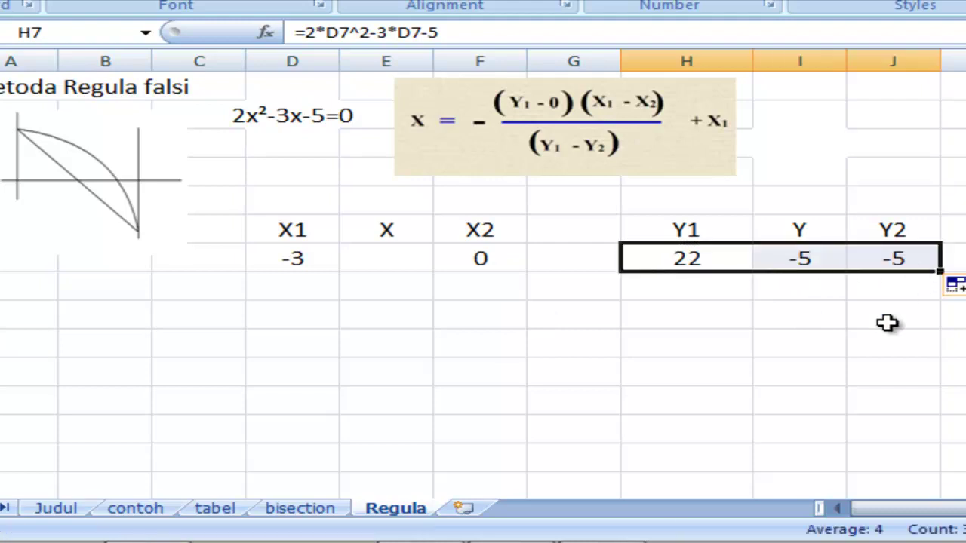
click(840, 350)
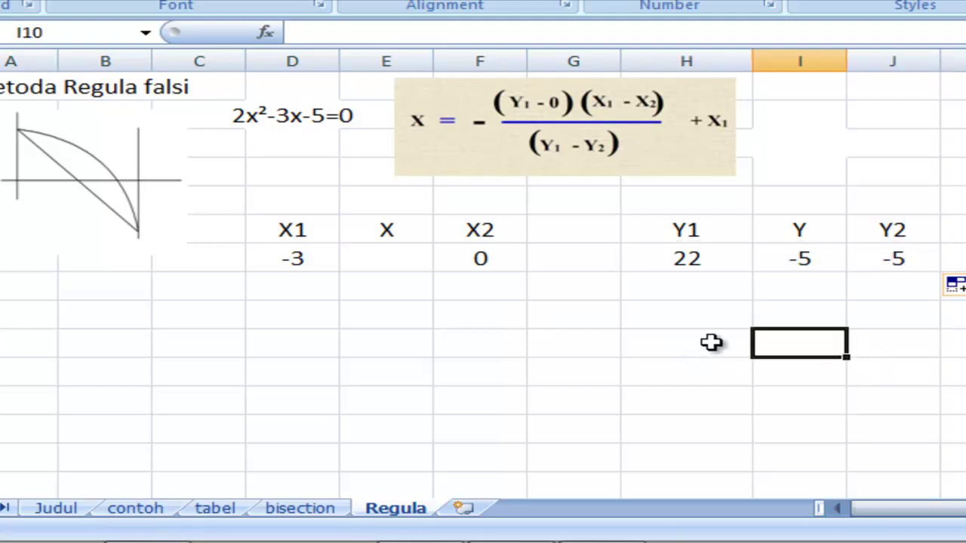
Step: Calculate X in cell E7 with the formula =-(H7*(D7-F7))/(H7-J7)+D7
click(403, 261)
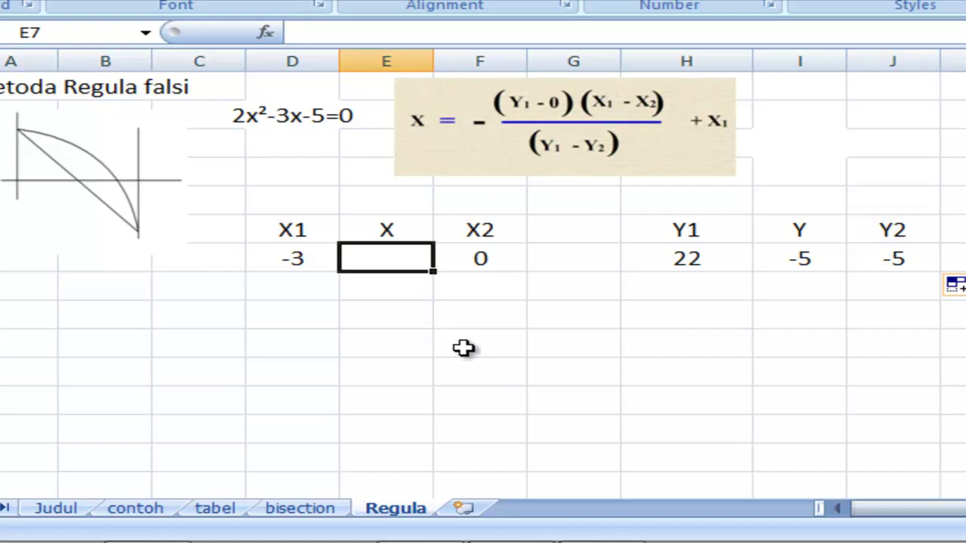
text(-)
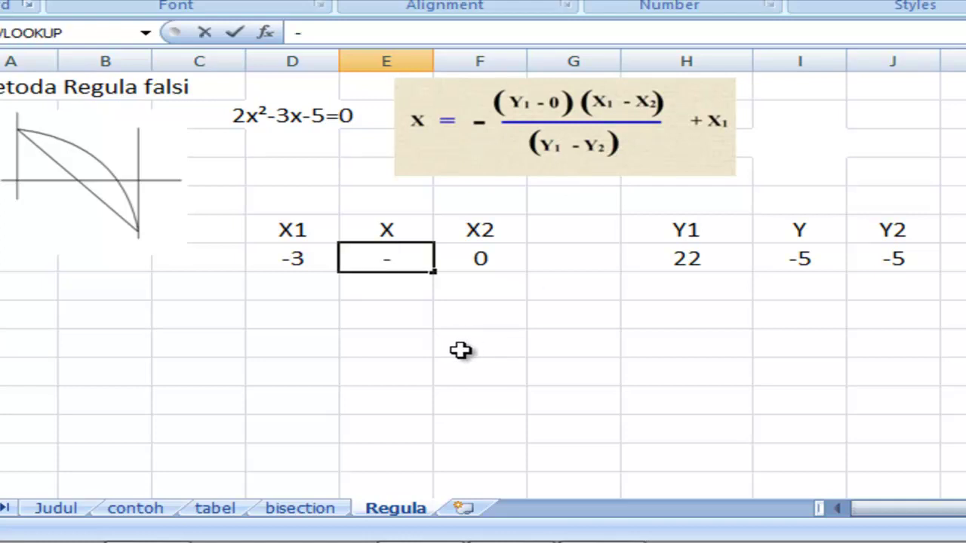
text(()
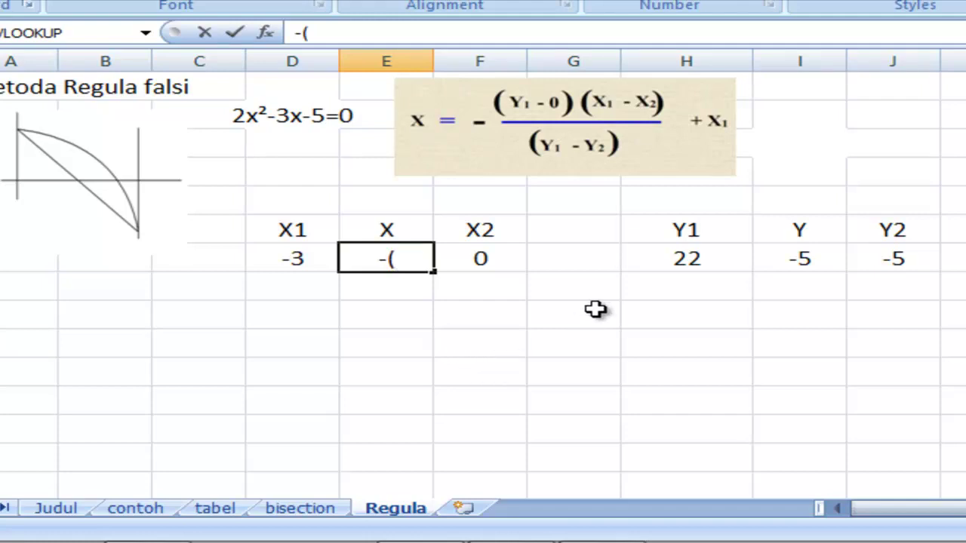
click(703, 259)
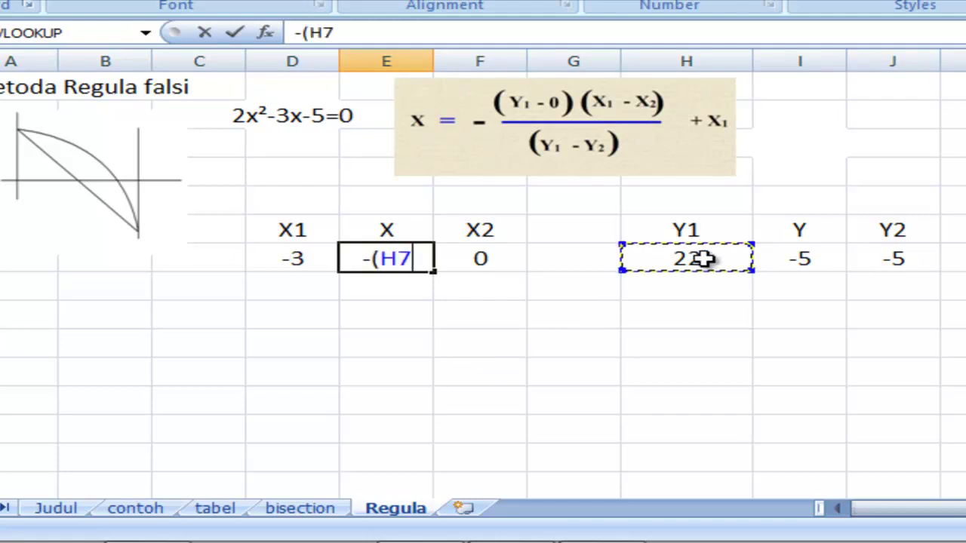
text(*)
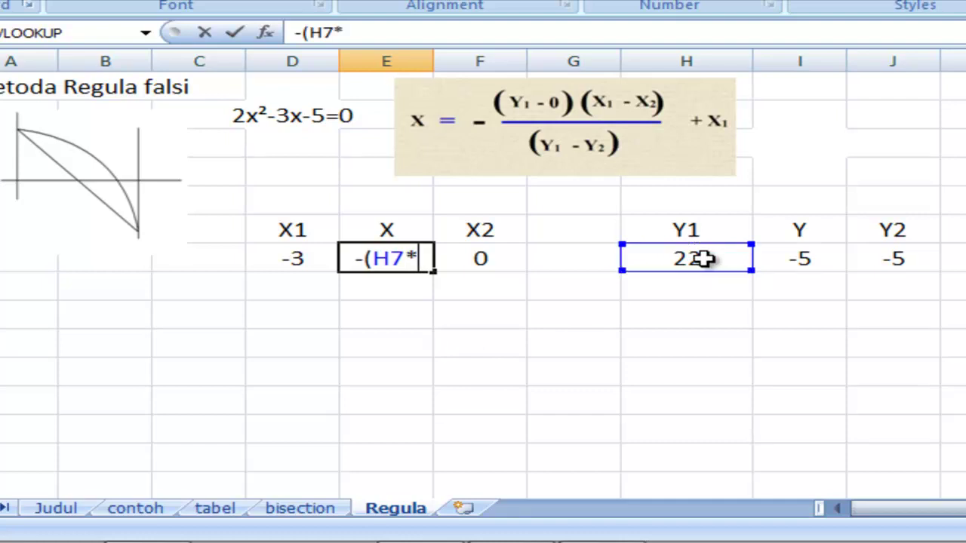
text(()
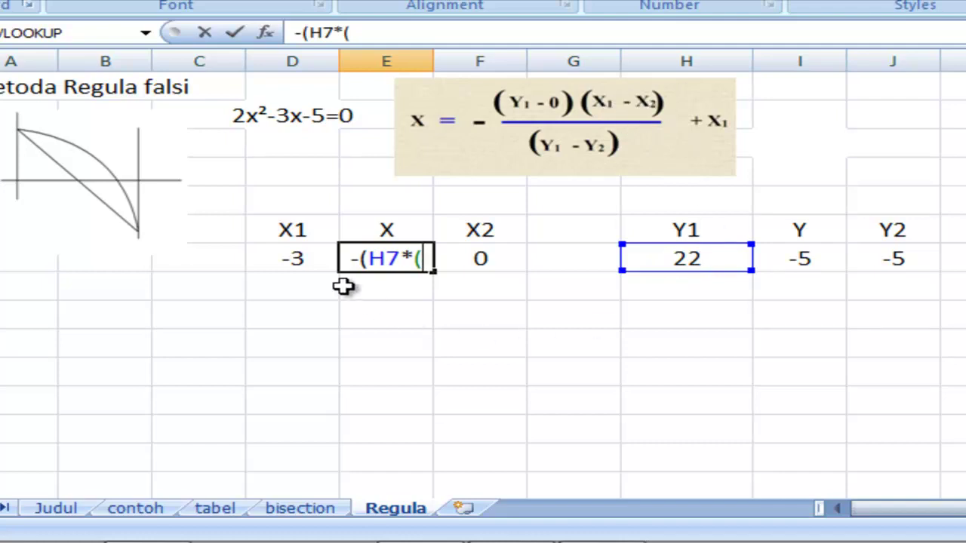
click(294, 257)
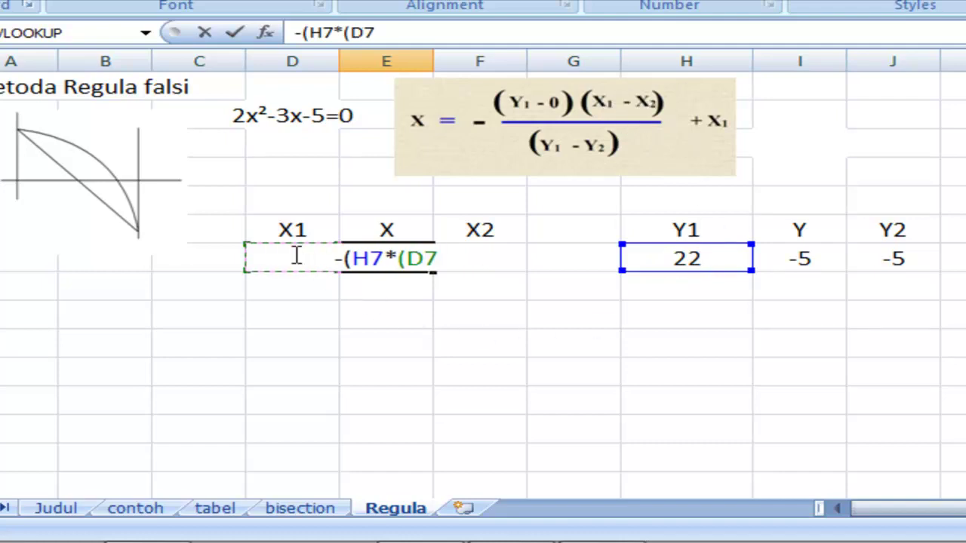
text(-)
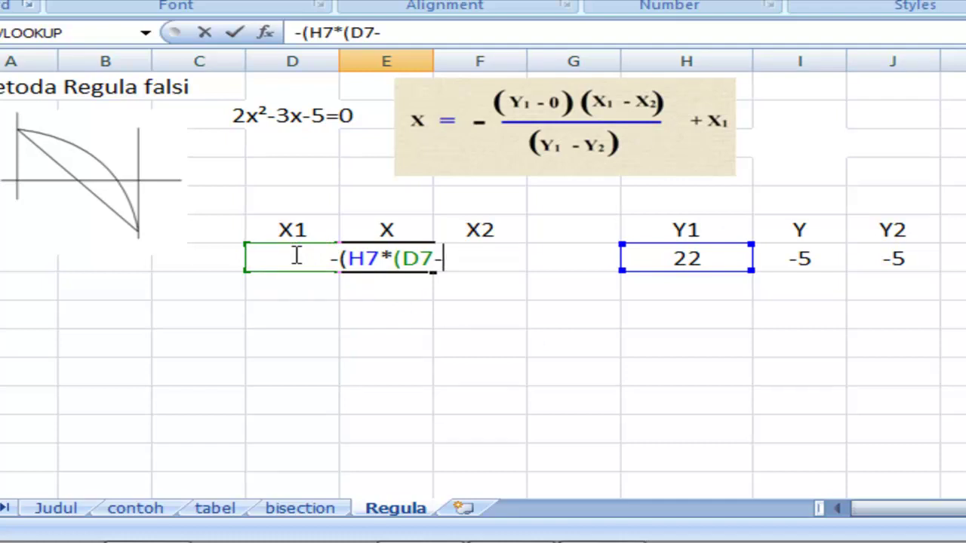
click(502, 286)
key(Up)
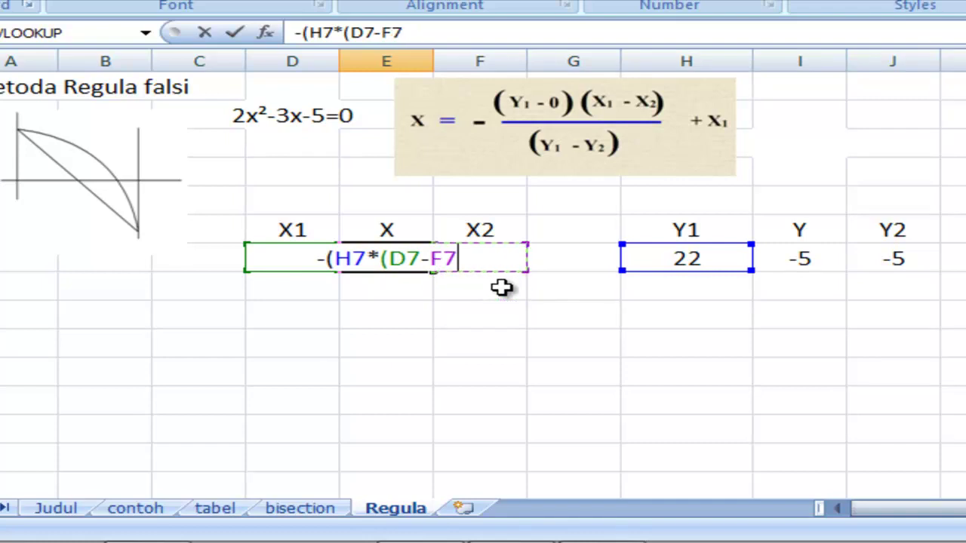
text())
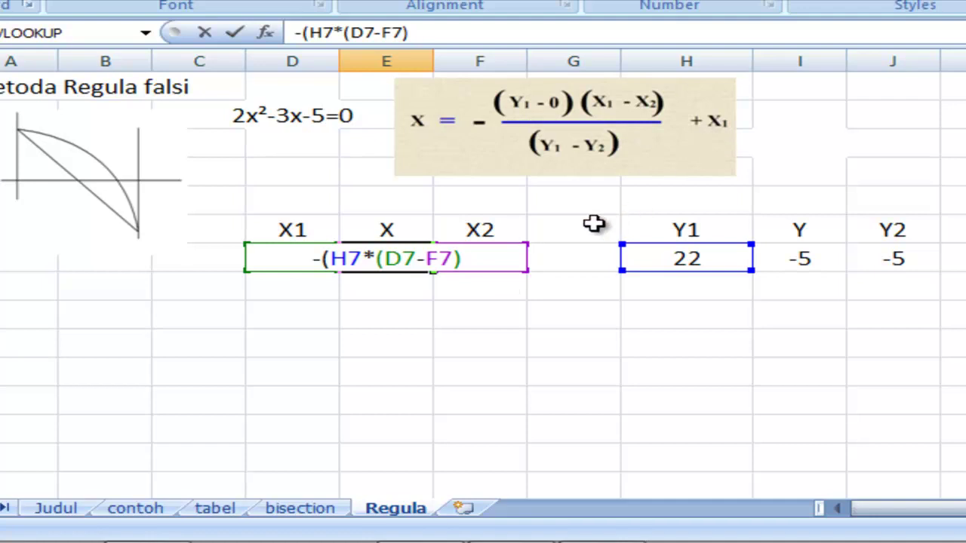
text())
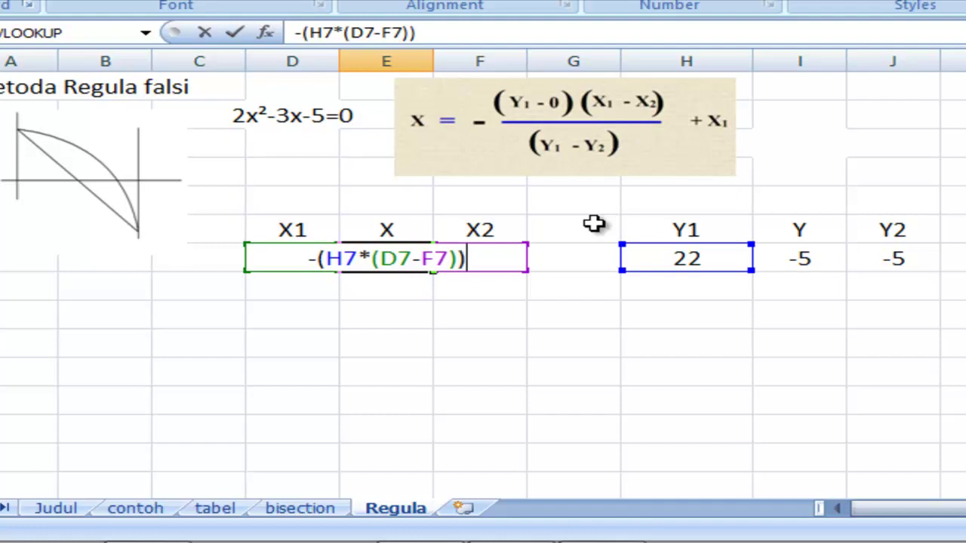
text(/)
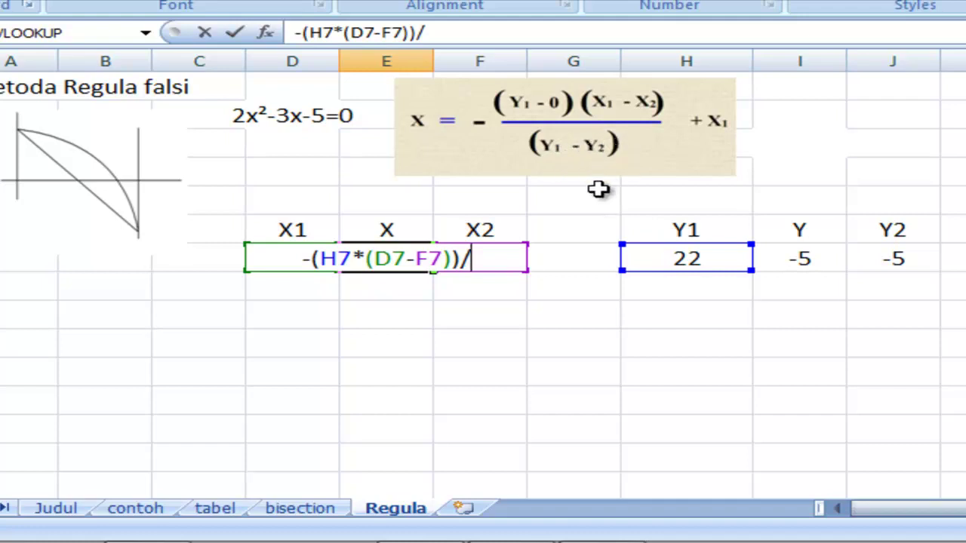
text(()
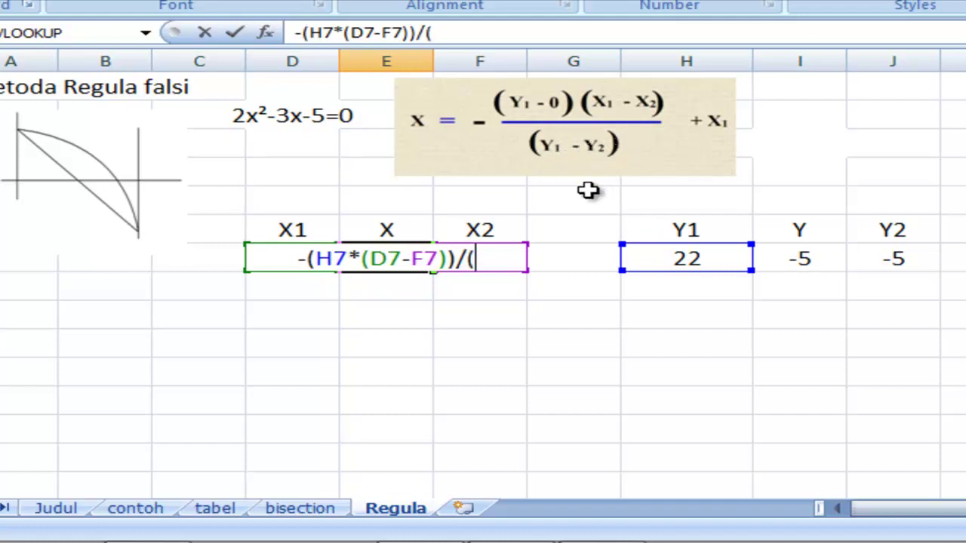
click(676, 259)
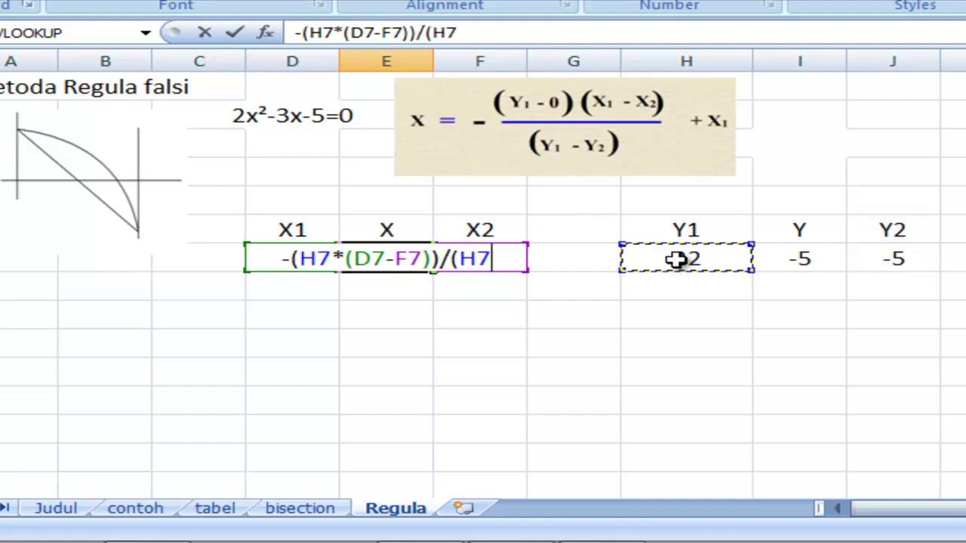
text(-)
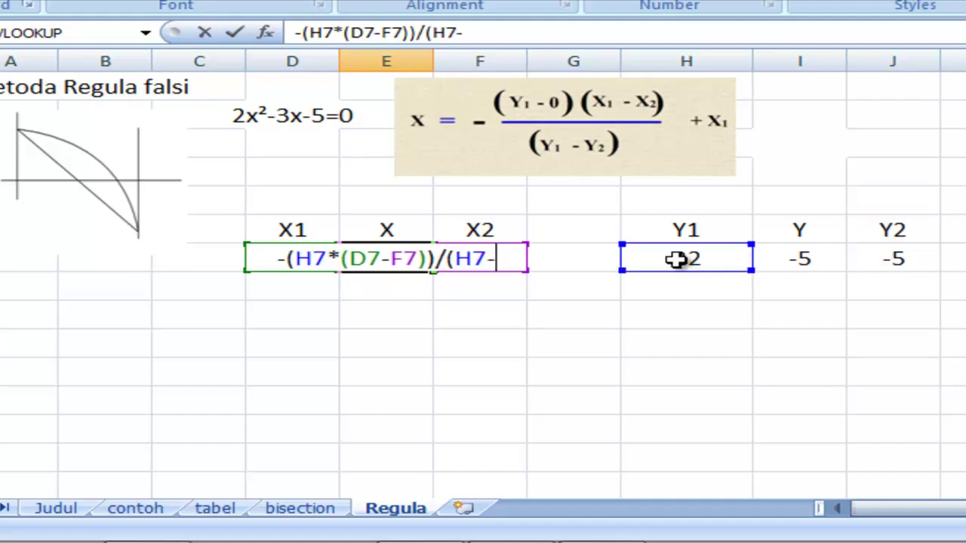
click(898, 259)
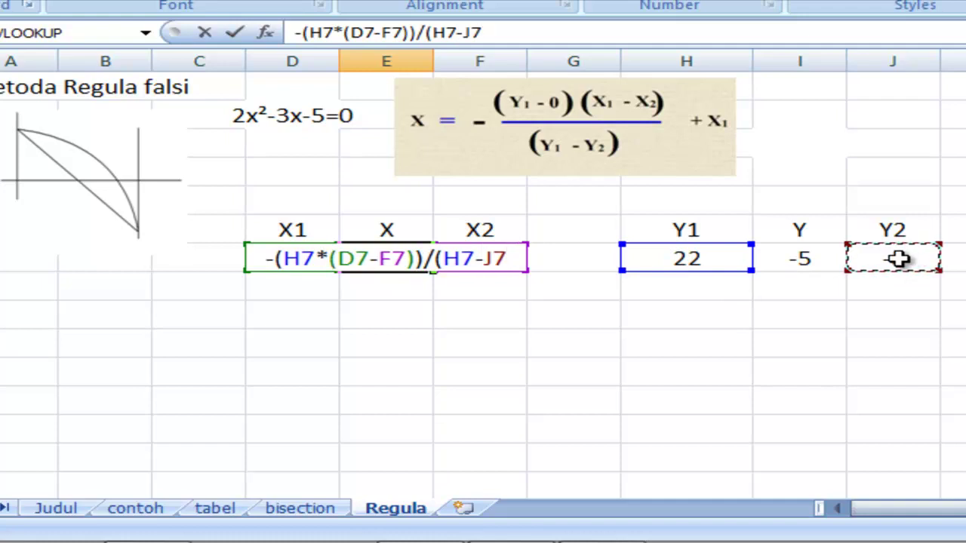
text())
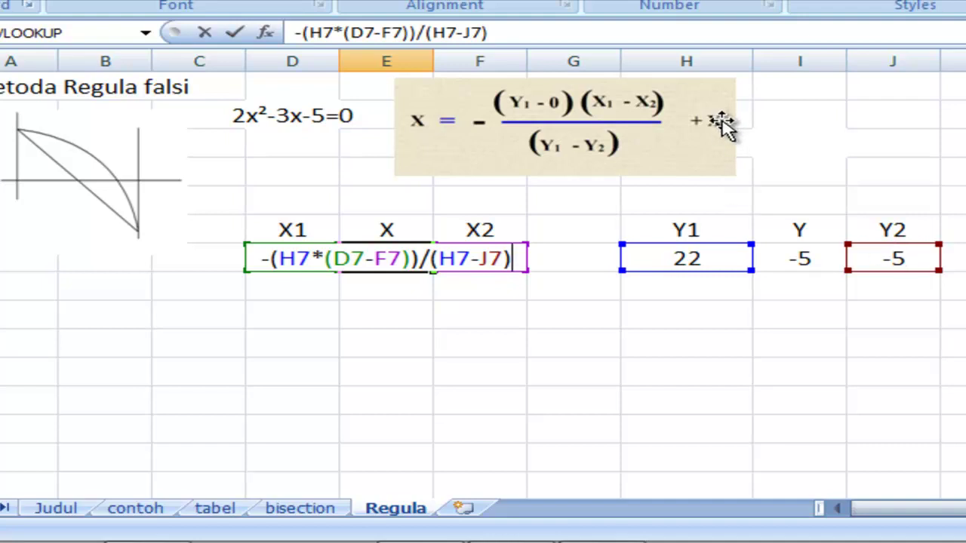
text(+)
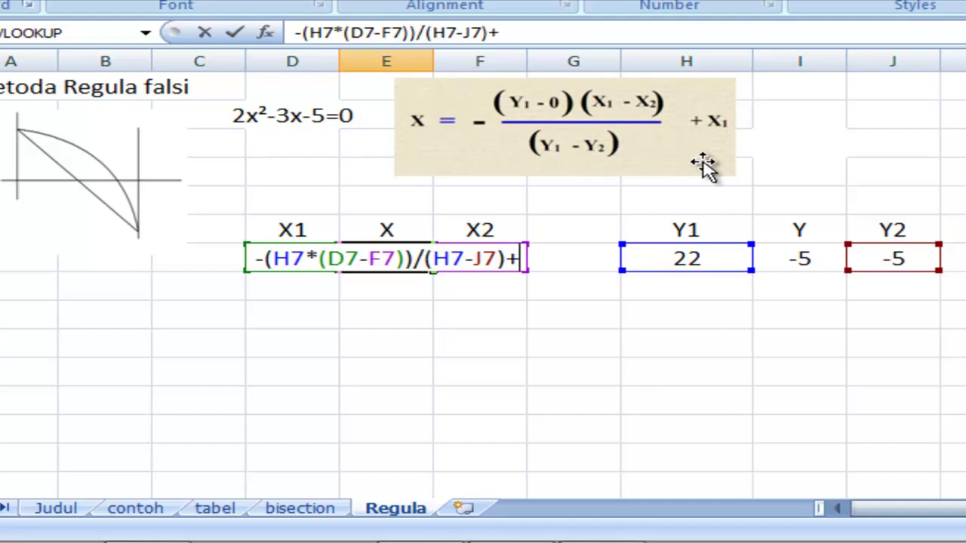
click(304, 285)
key(Up)
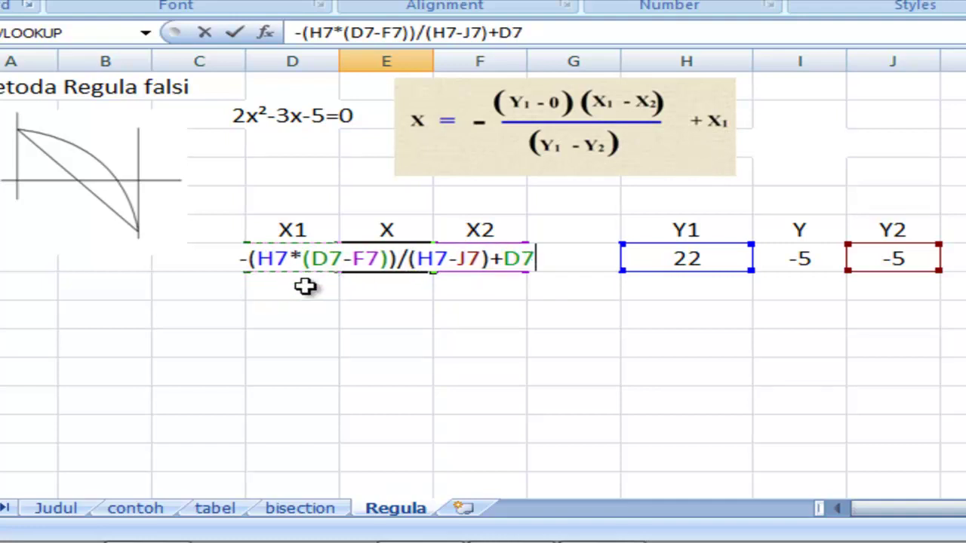
key(Return)
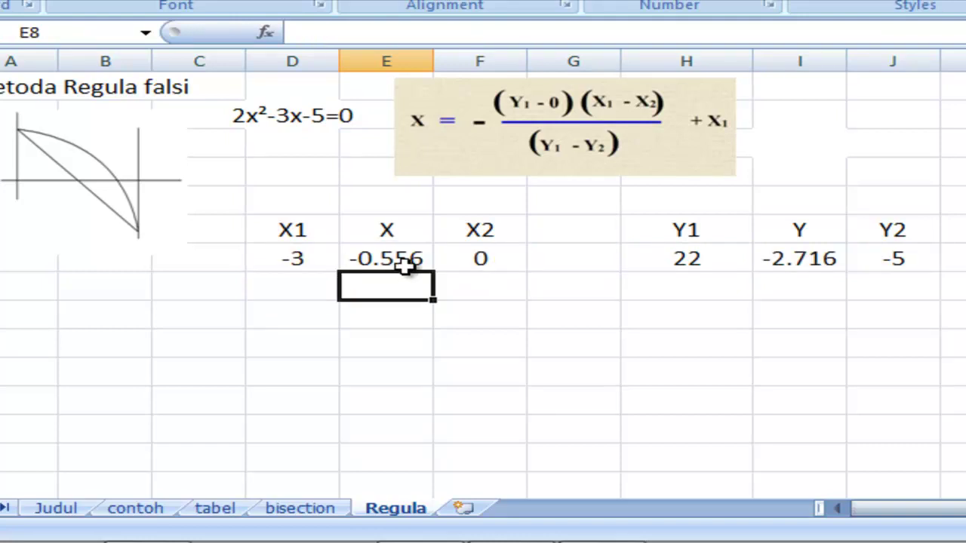
click(503, 337)
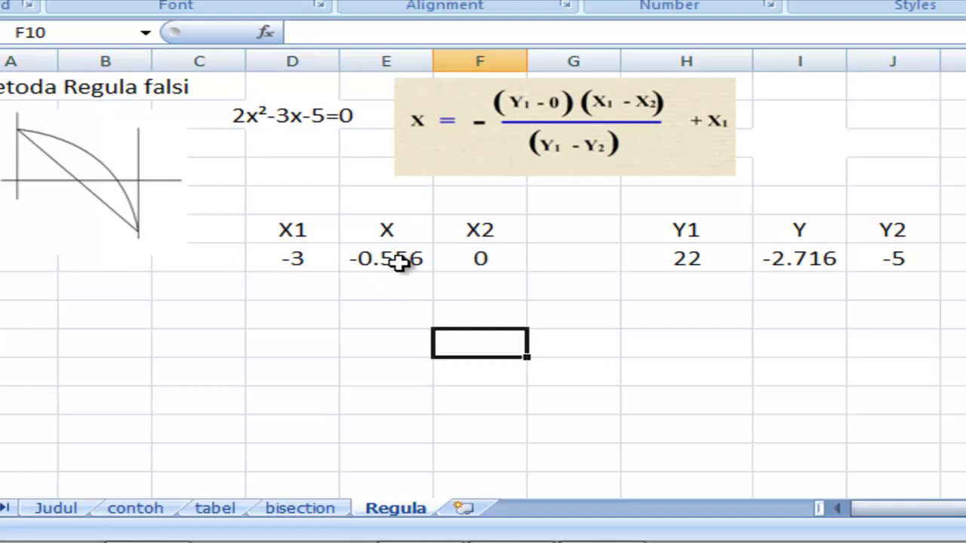
Step: Start the second iteration by linking X1 in D8 to the X value in E7 and entering 0 for X2 in F8
click(311, 286)
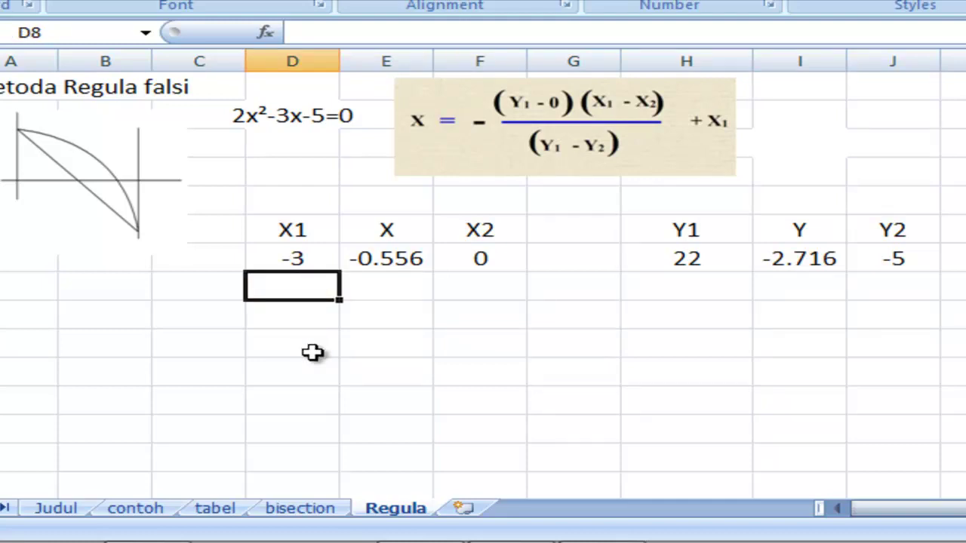
text(=)
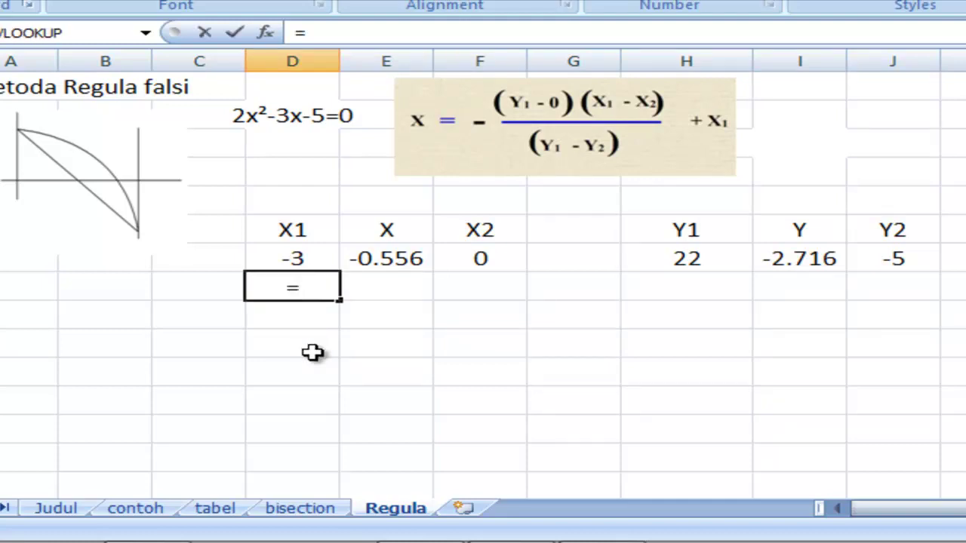
key(Right)
key(Up)
key(Return)
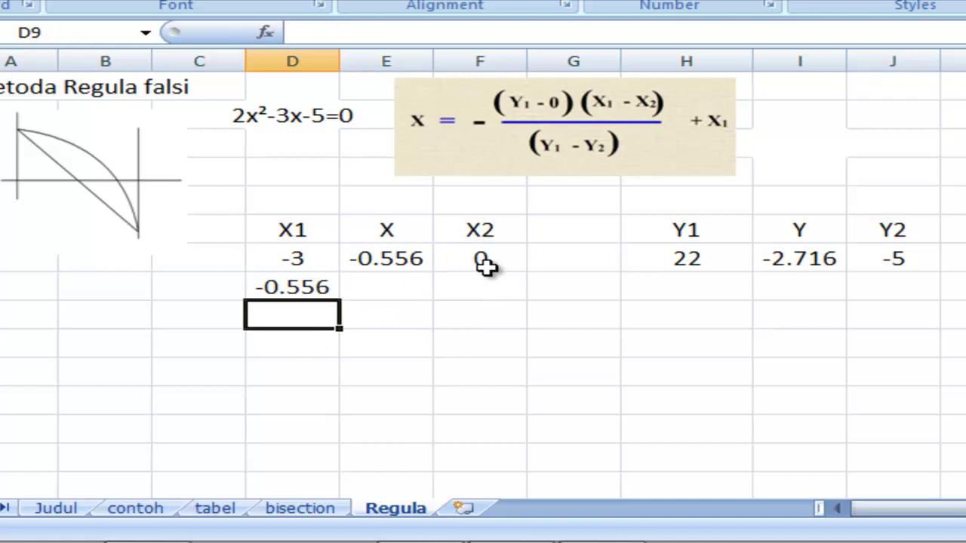
click(488, 281)
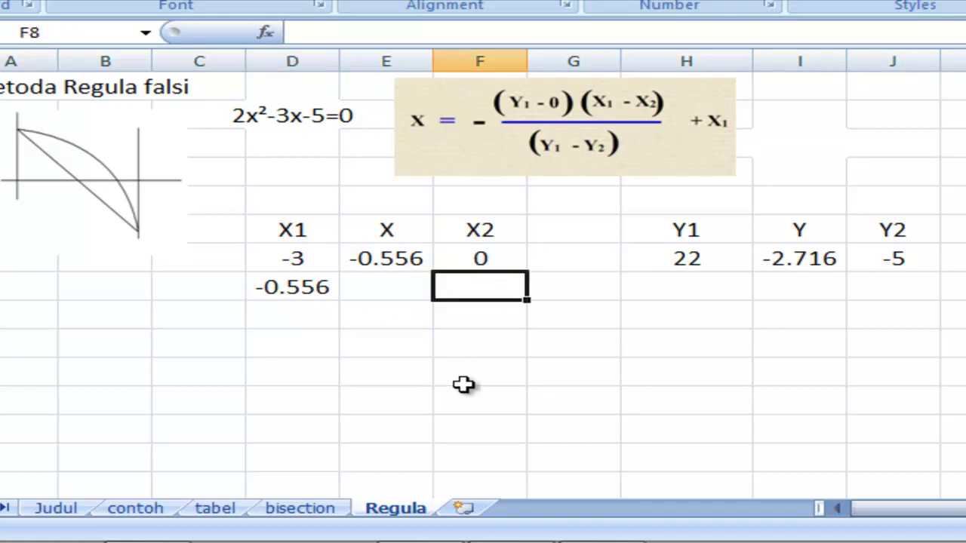
text(0)
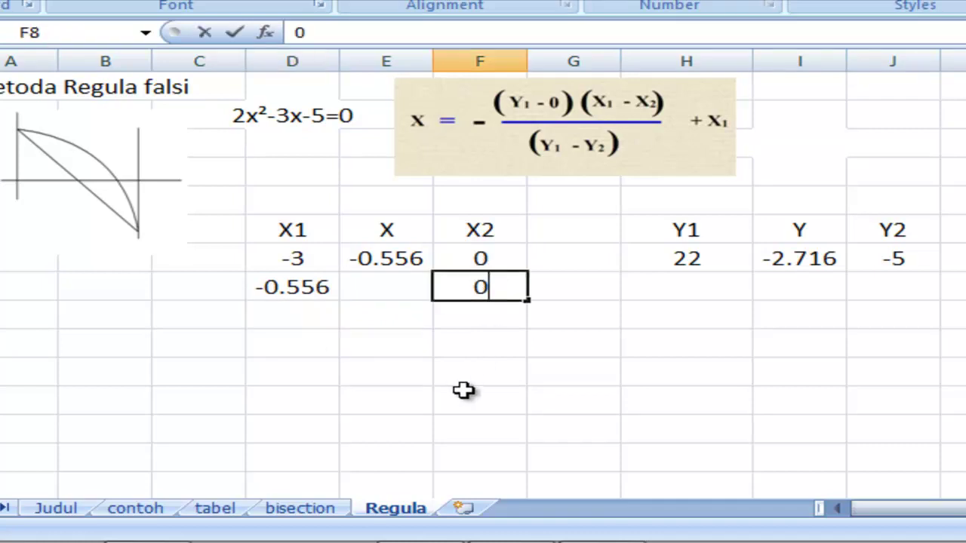
key(Return)
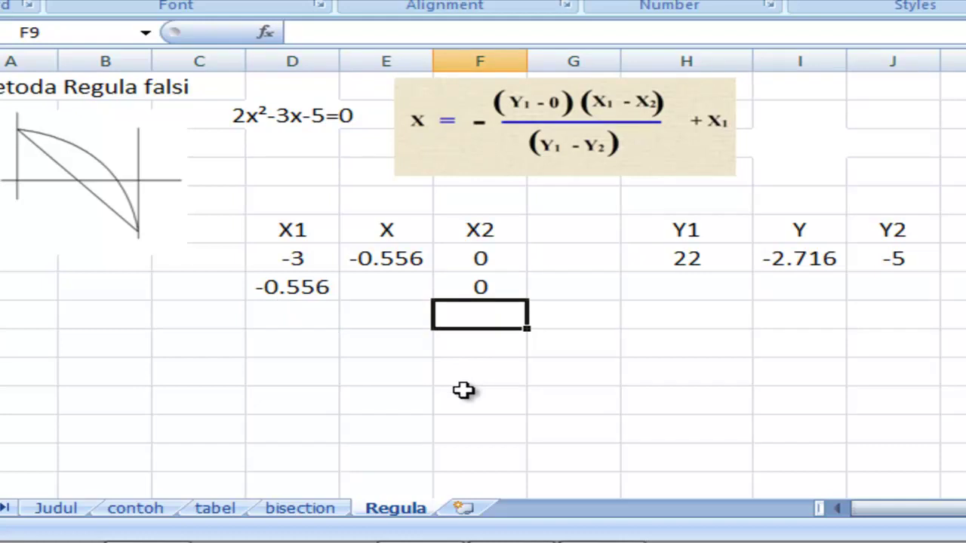
Step: Copy the X formula from E7 and the Y1, Y and Y2 formulas from H7:J7 down to row 8
click(375, 261)
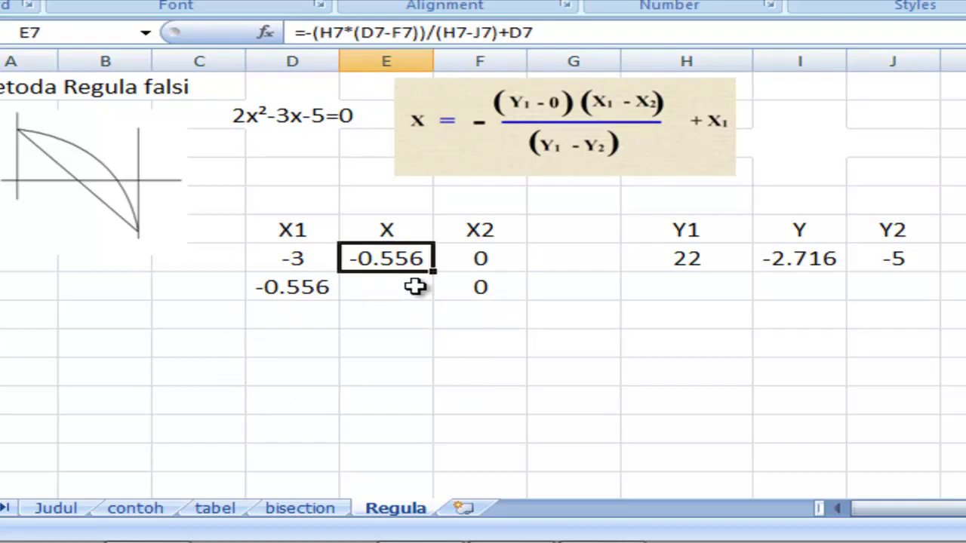
drag(433, 270, 436, 296)
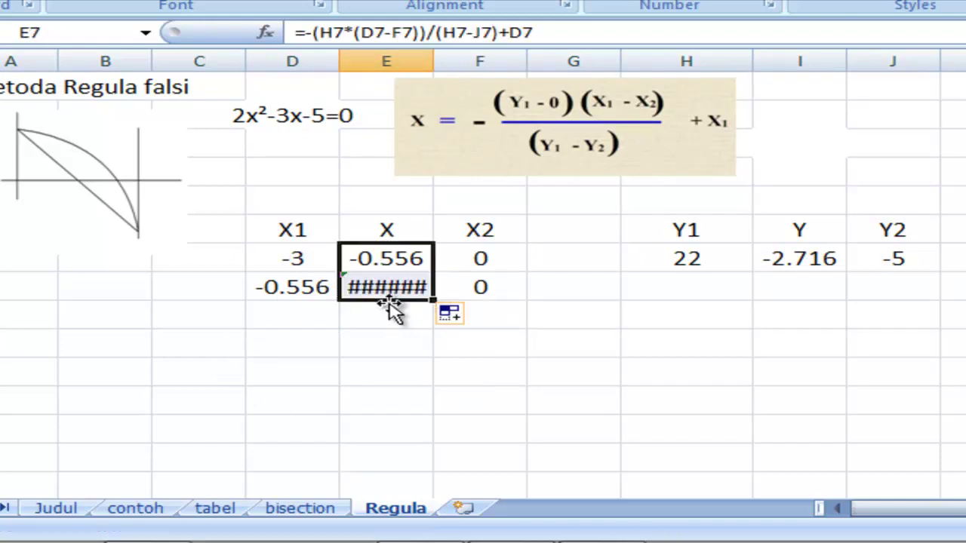
click(696, 260)
drag(696, 260, 883, 261)
drag(937, 277, 947, 299)
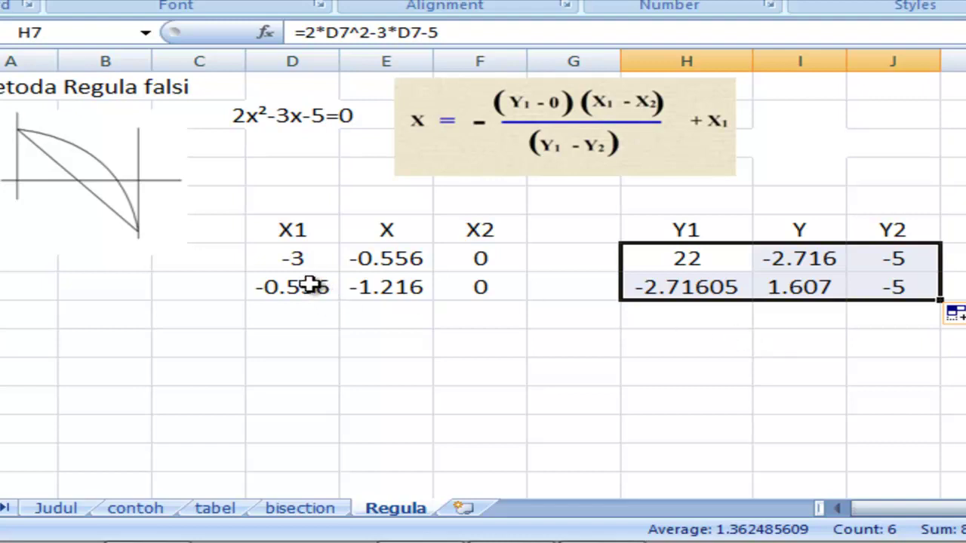
Step: Extend the row 8 entries from D8:J8 down through row 13 and fill X2 in F7:F13 with a constant 0
drag(307, 283, 863, 287)
drag(938, 298, 908, 431)
click(489, 289)
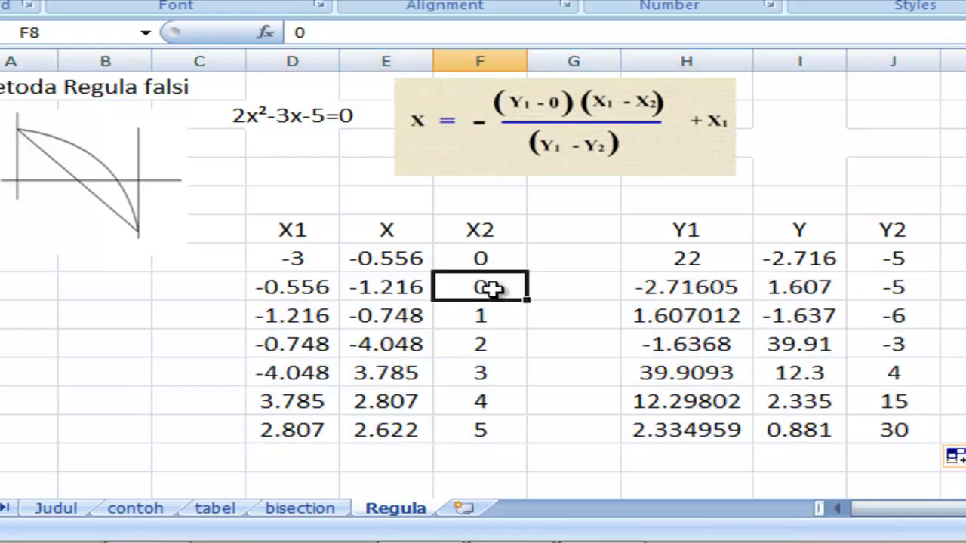
drag(488, 257, 518, 431)
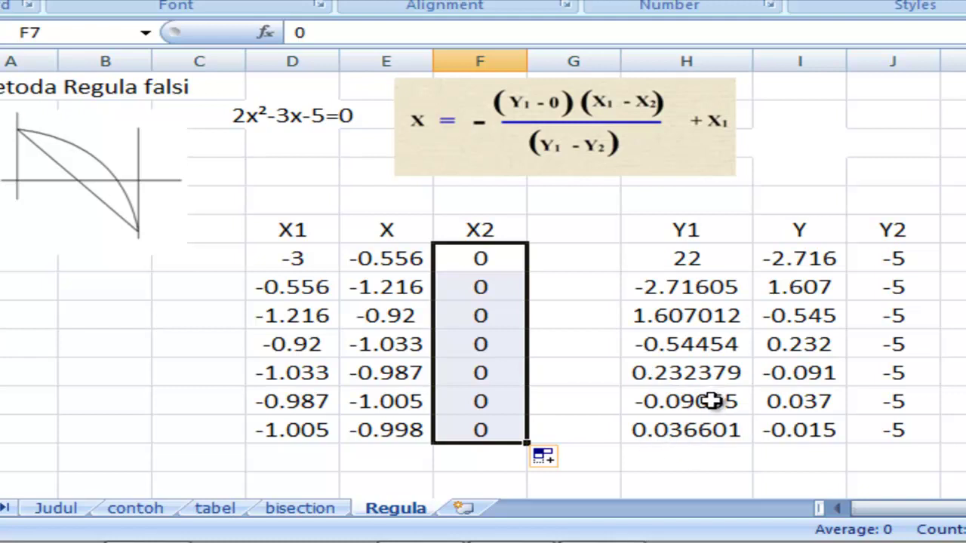
scroll(712, 401, down, 1)
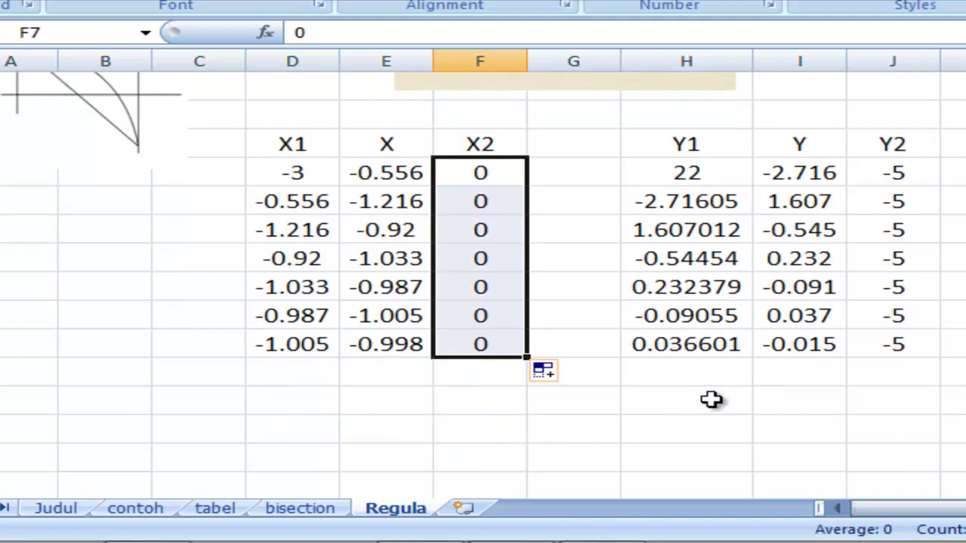
Step: Extend the iteration formulas from D12:J13 down through row 17
drag(309, 345, 436, 351)
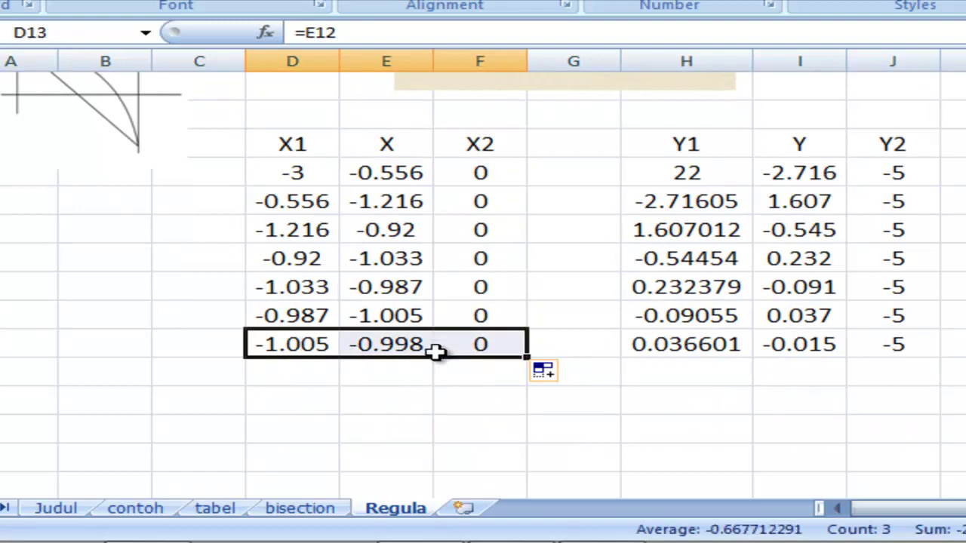
drag(291, 317, 859, 336)
drag(940, 361, 934, 476)
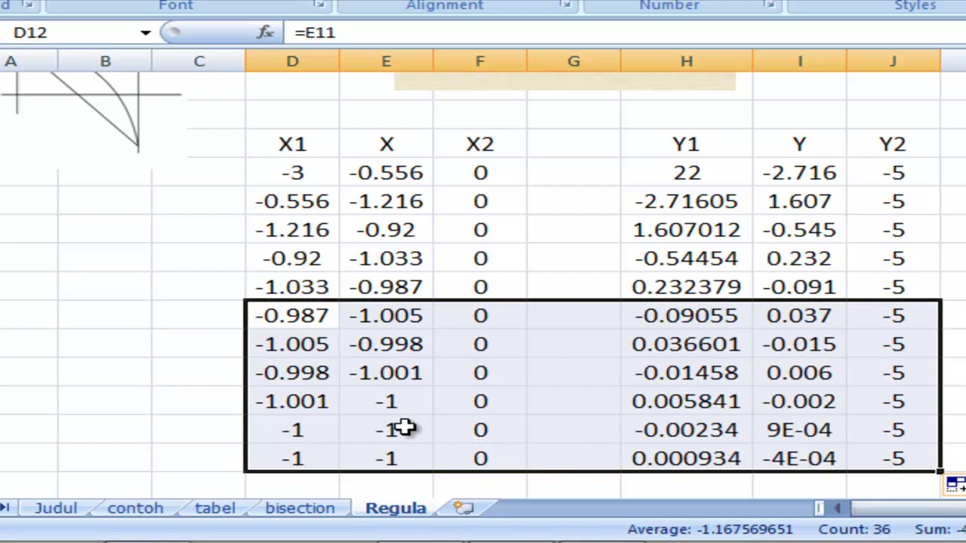
Step: Examine the X values in E15 and E16 and the Y values against the equation and formula above the table
click(403, 427)
scroll(411, 453, down, 1)
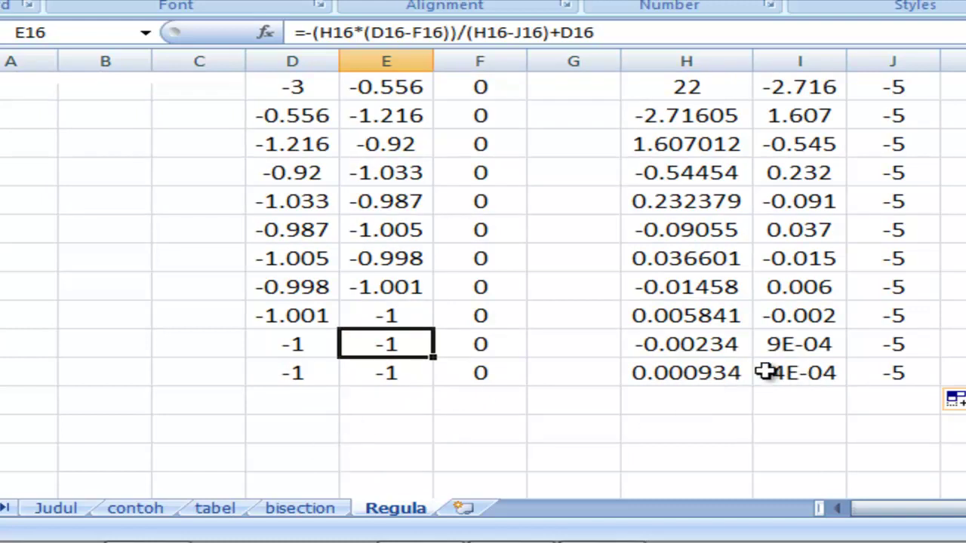
click(396, 318)
click(389, 347)
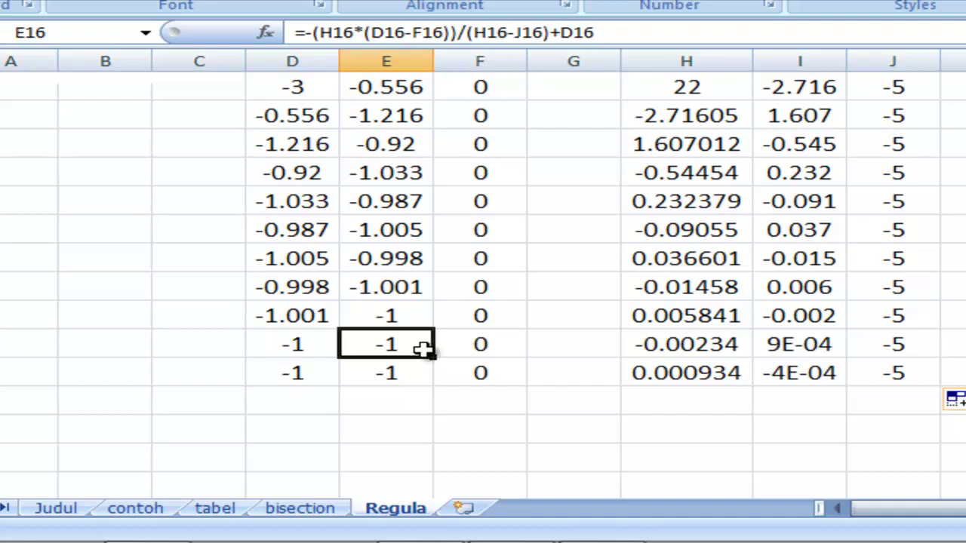
scroll(422, 348, up, 2)
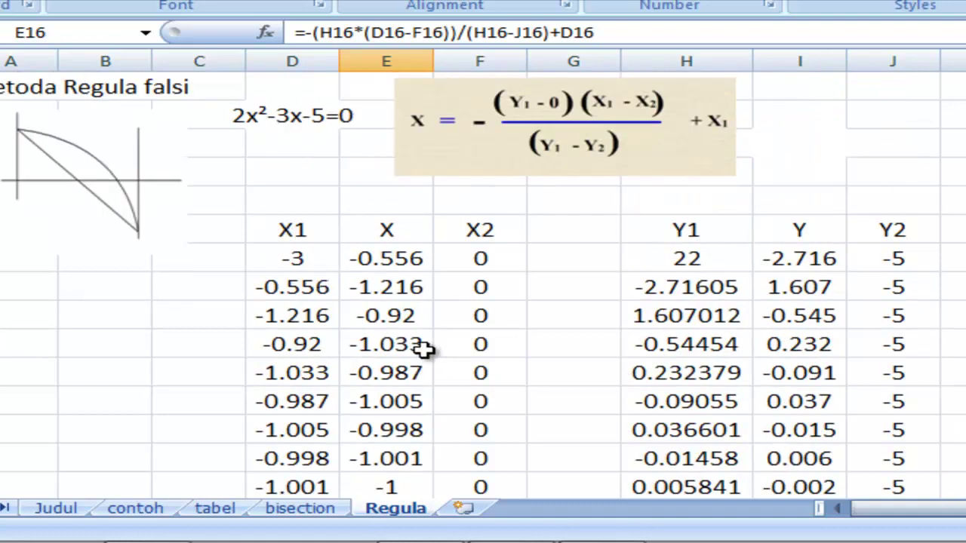
scroll(424, 349, down, 1)
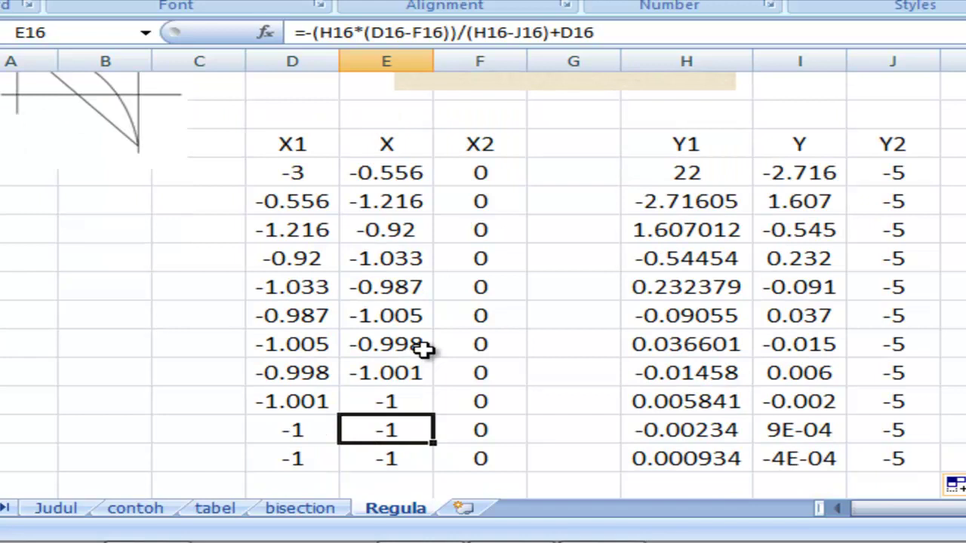
scroll(425, 349, up, 1)
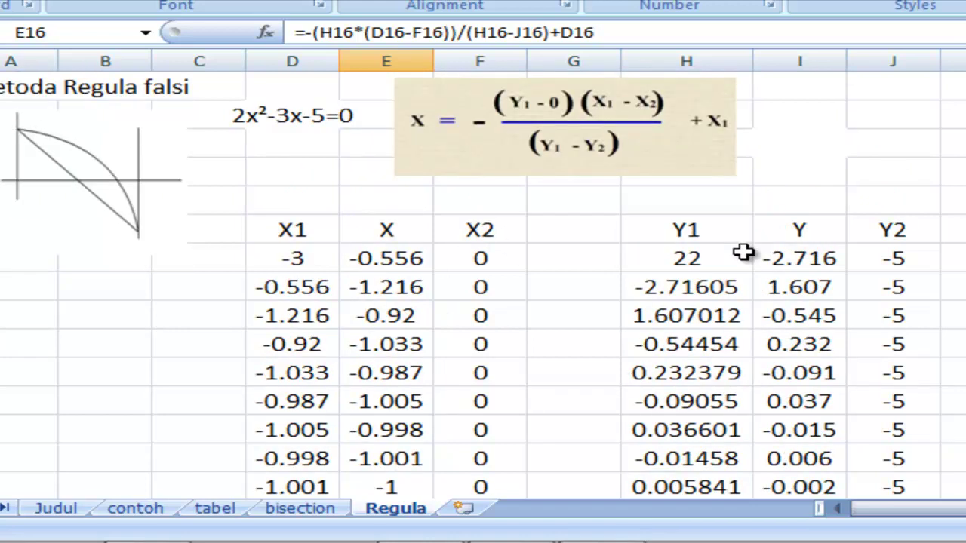
Step: Change the starting bounds to X2 = 10 in F7 and X1 = 0 in D7
click(494, 262)
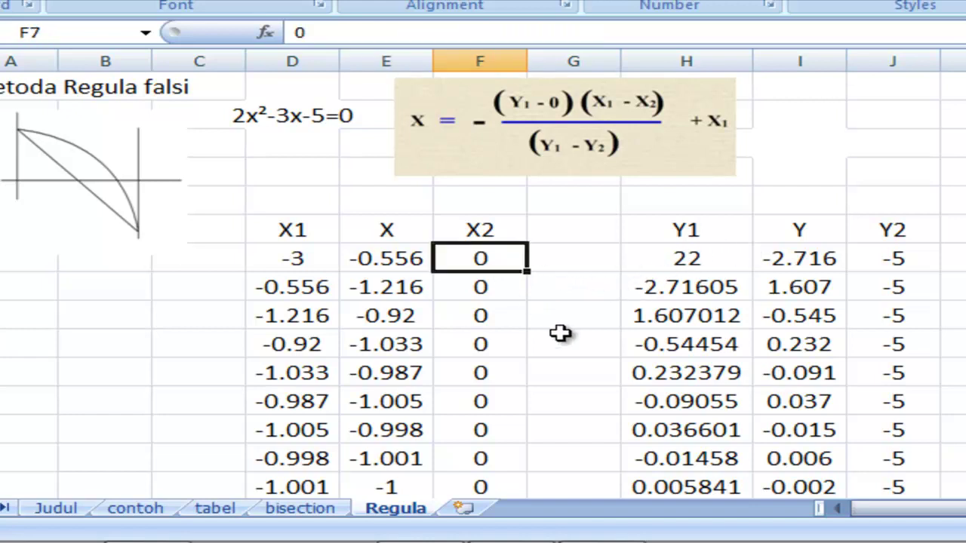
text(10)
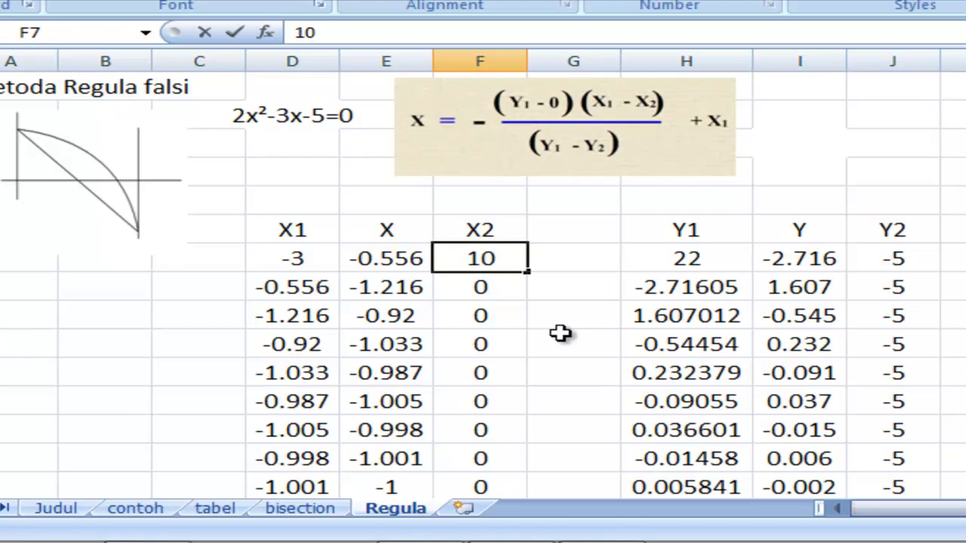
key(Return)
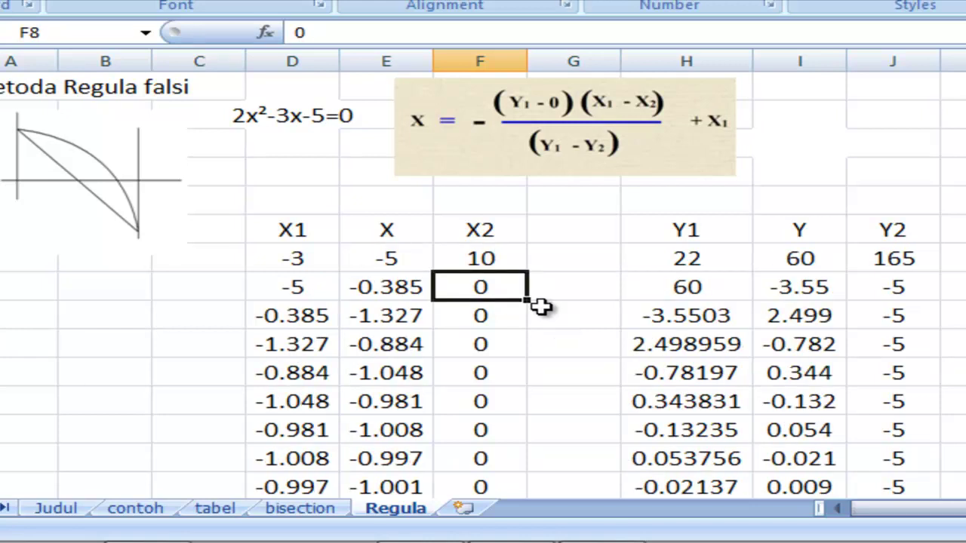
click(316, 258)
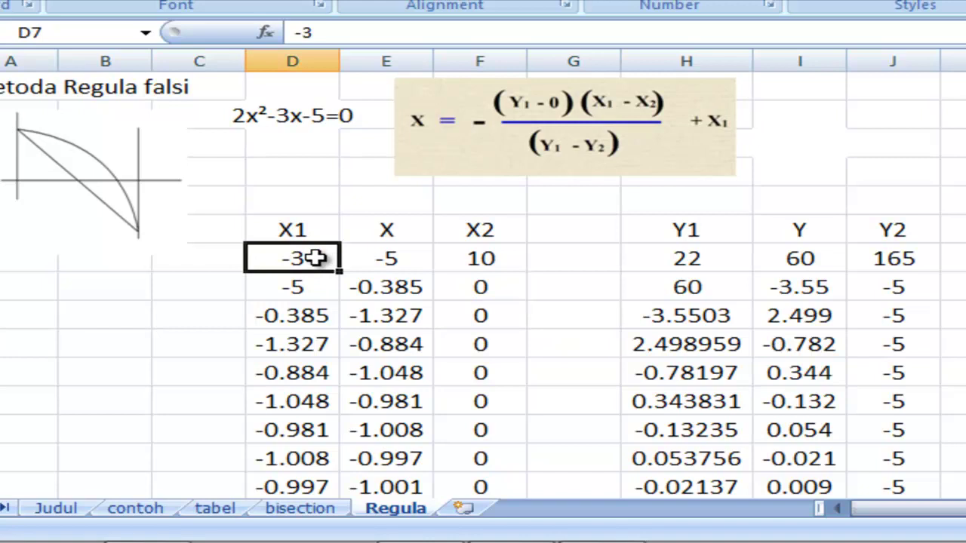
text(0)
key(Return)
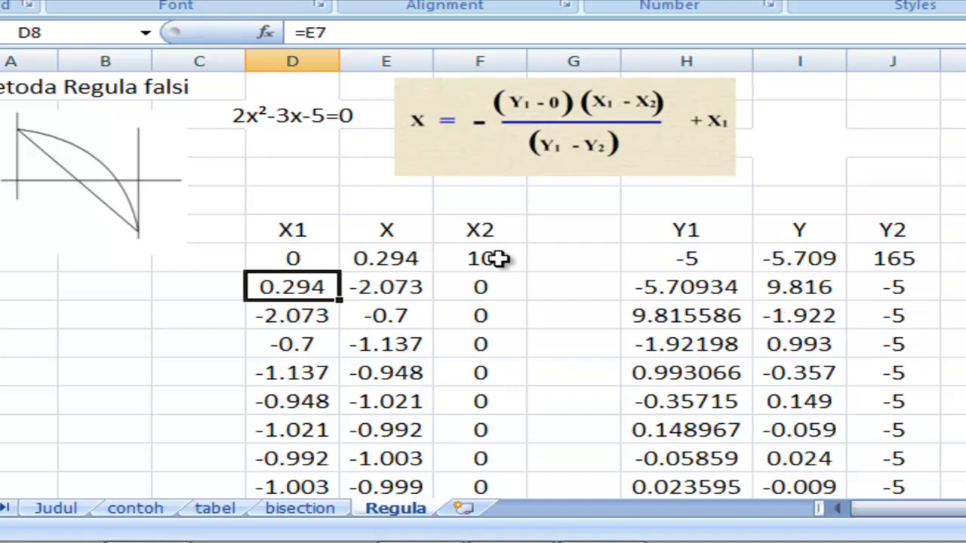
Step: Enter a constant 10 for X2 in F8
click(491, 287)
text(10)
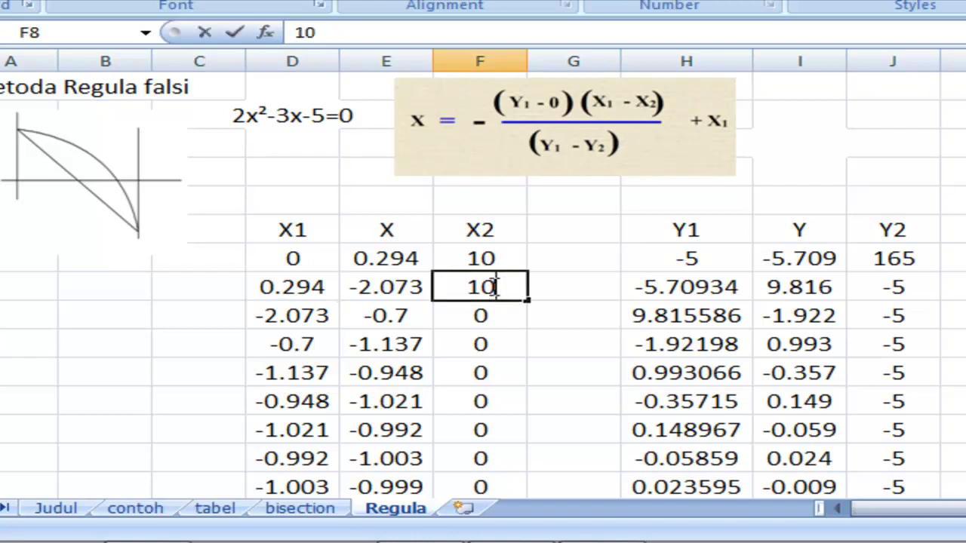
key(Return)
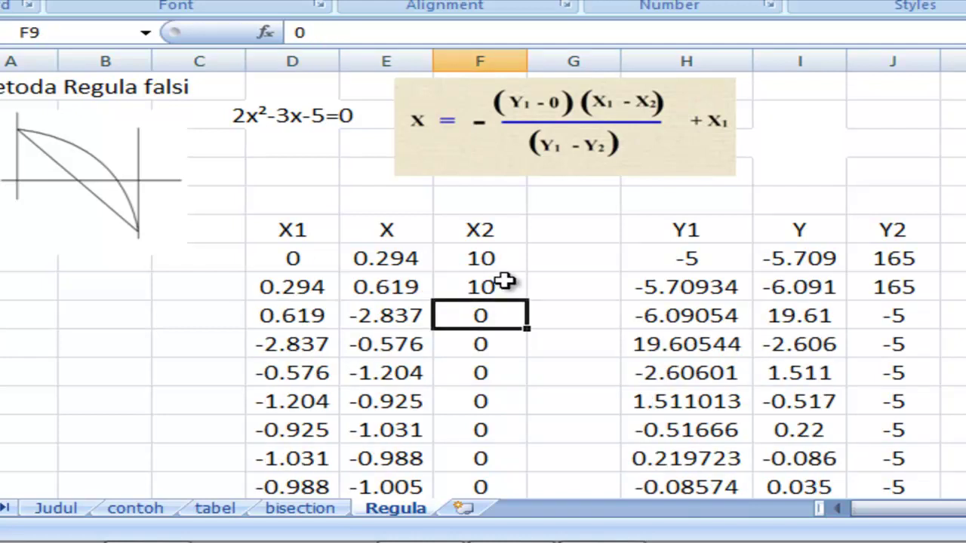
Step: Link X2 in F8 to the cell above with =F7 and fill the formula down through F17
mouse_move(838, 539)
click(499, 288)
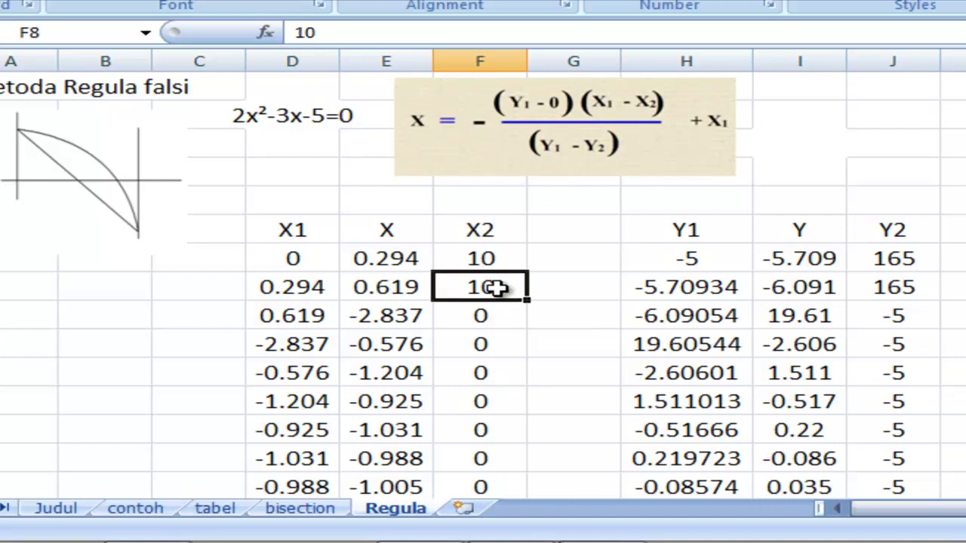
text(=)
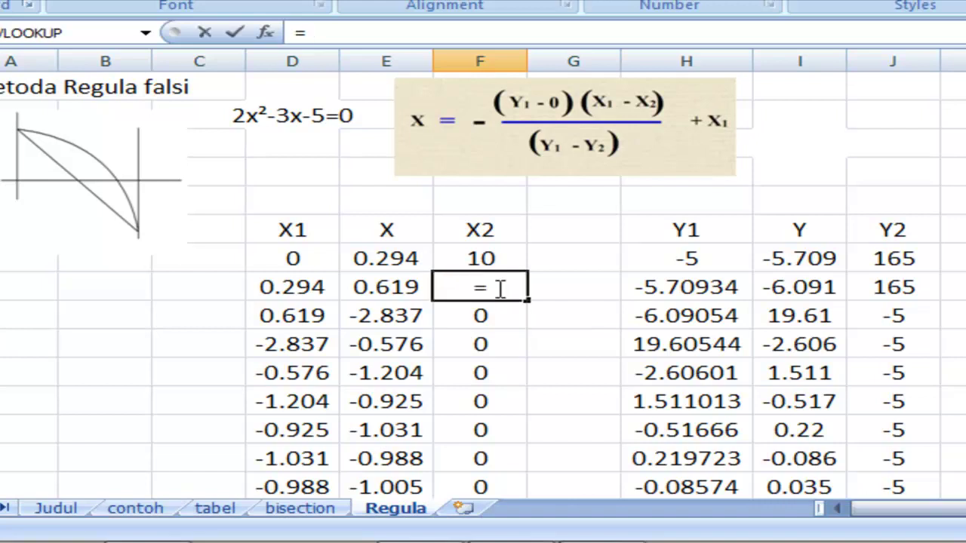
key(Up)
key(Return)
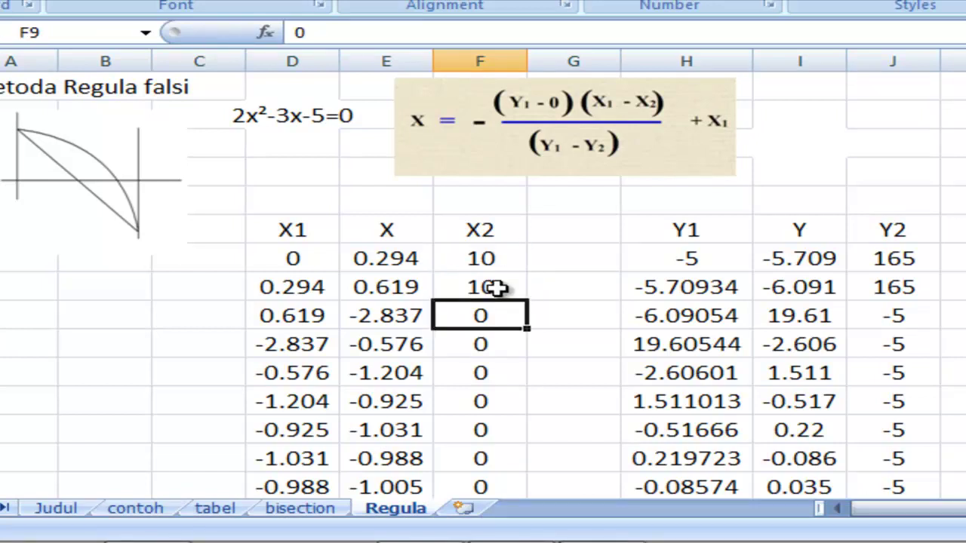
click(499, 287)
drag(526, 300, 530, 451)
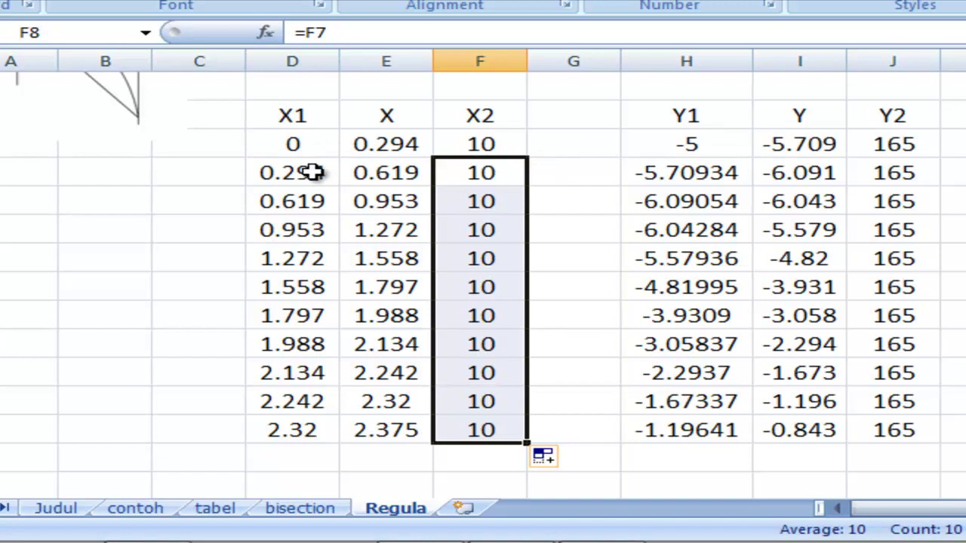
Step: Extend the iteration formulas from D17:J17 down through row 36 and check the X formula in E33
scroll(594, 259, down, 1)
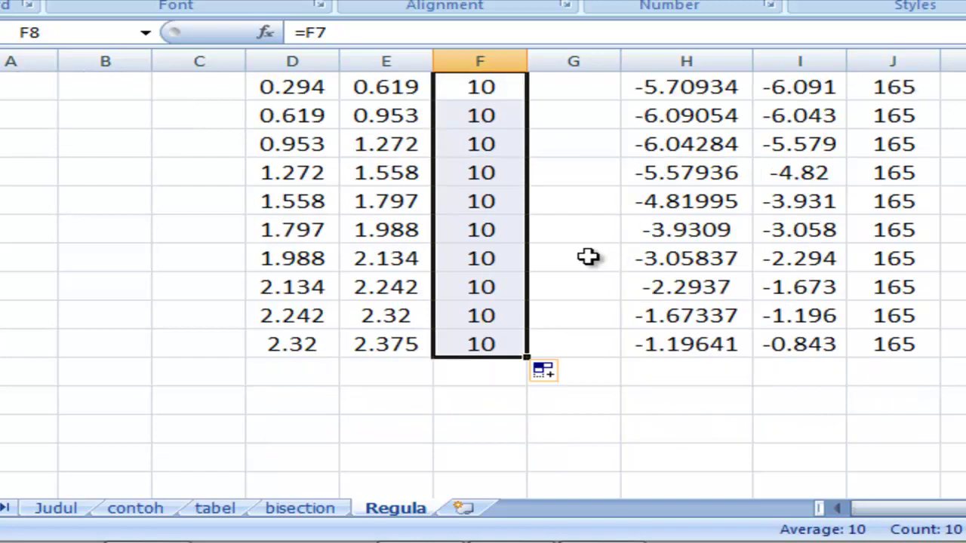
drag(293, 345, 876, 346)
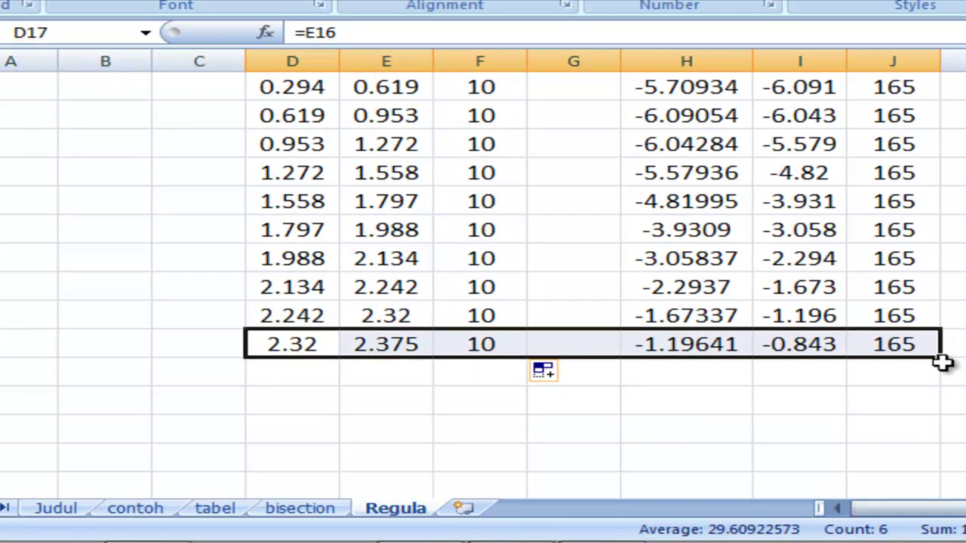
drag(940, 361, 936, 474)
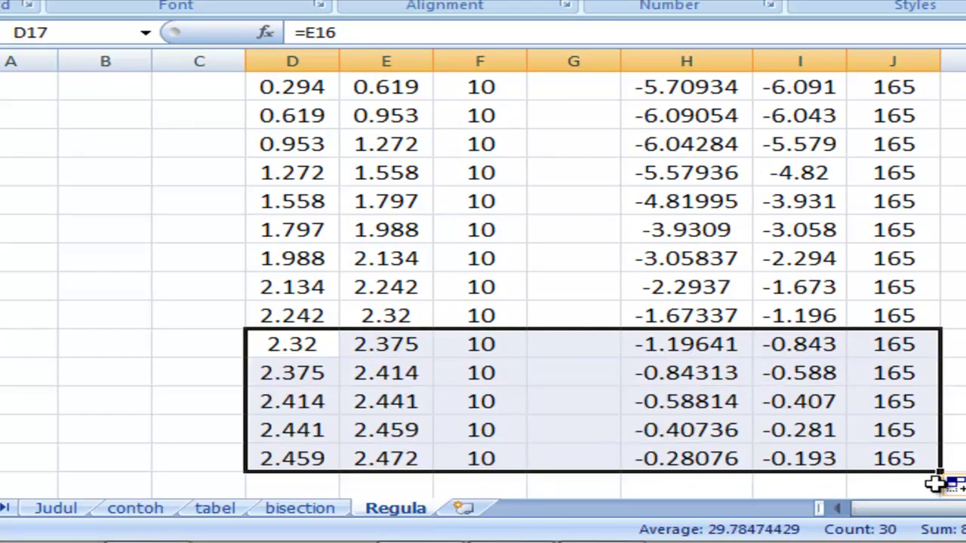
scroll(906, 449, down, 1)
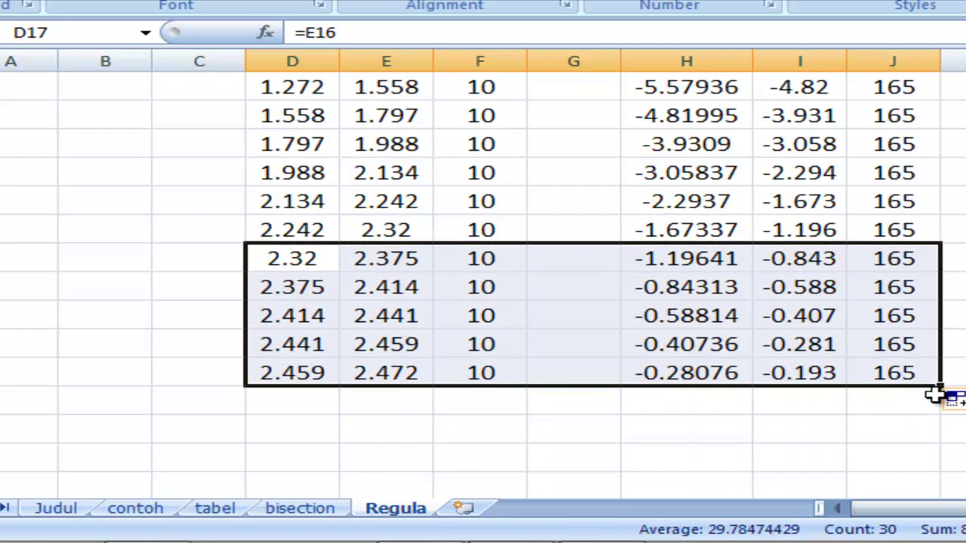
drag(942, 387, 933, 480)
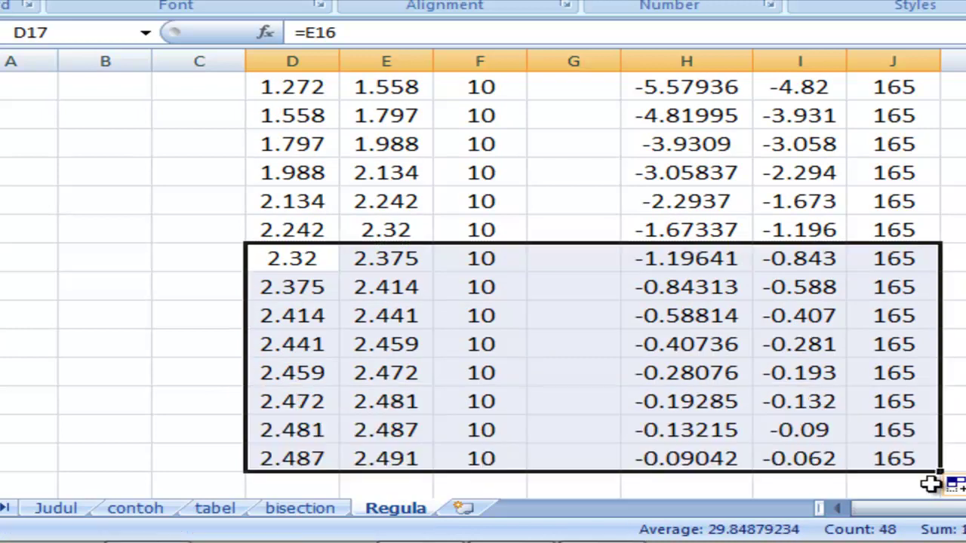
scroll(929, 458, down, 2)
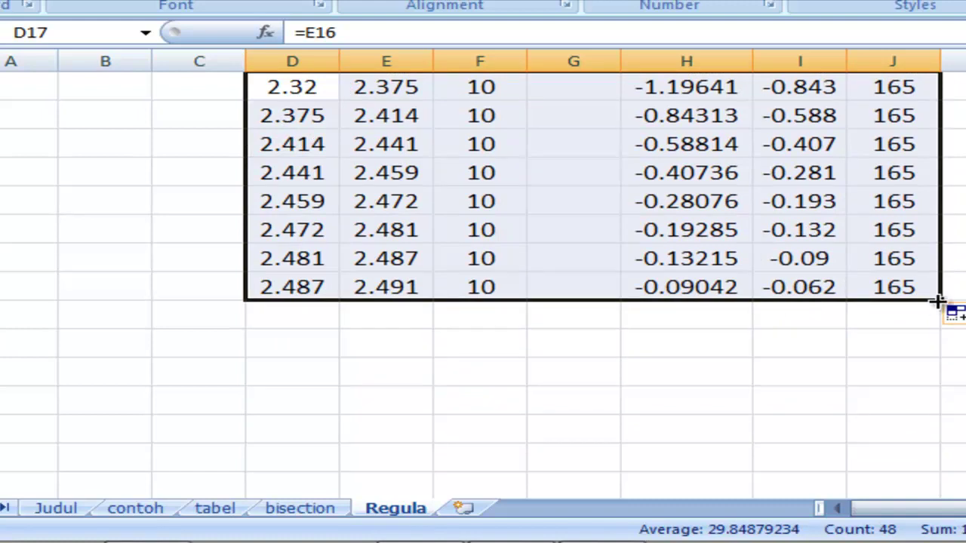
drag(937, 300, 939, 479)
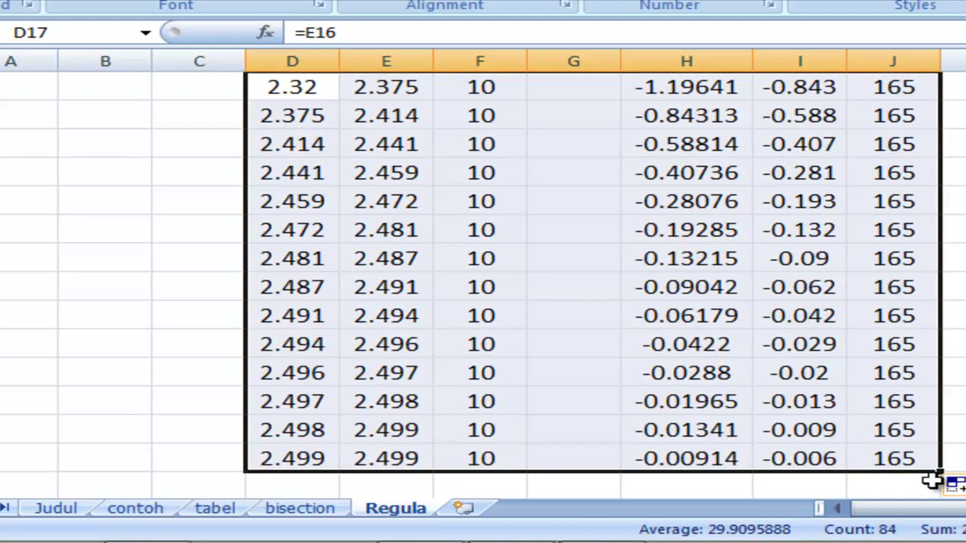
scroll(868, 400, down, 3)
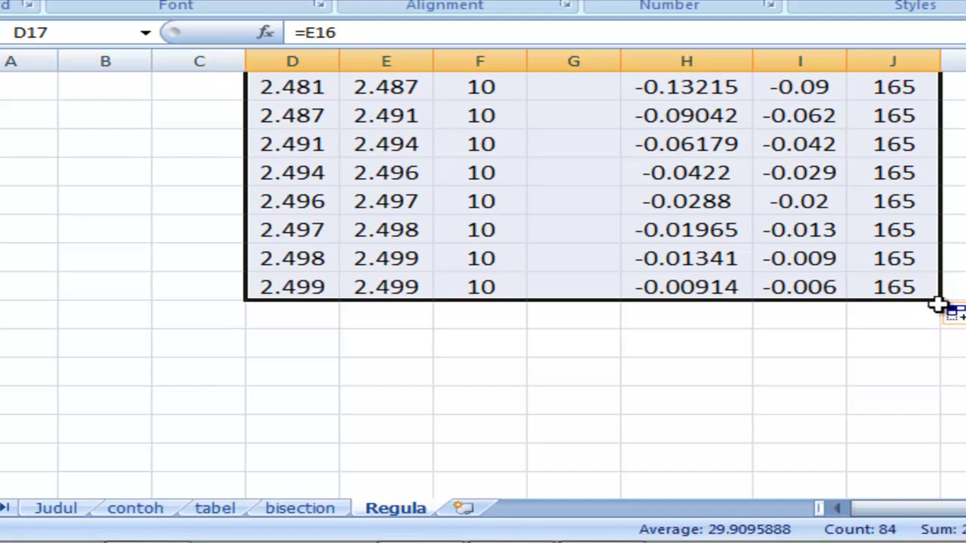
drag(943, 302, 939, 474)
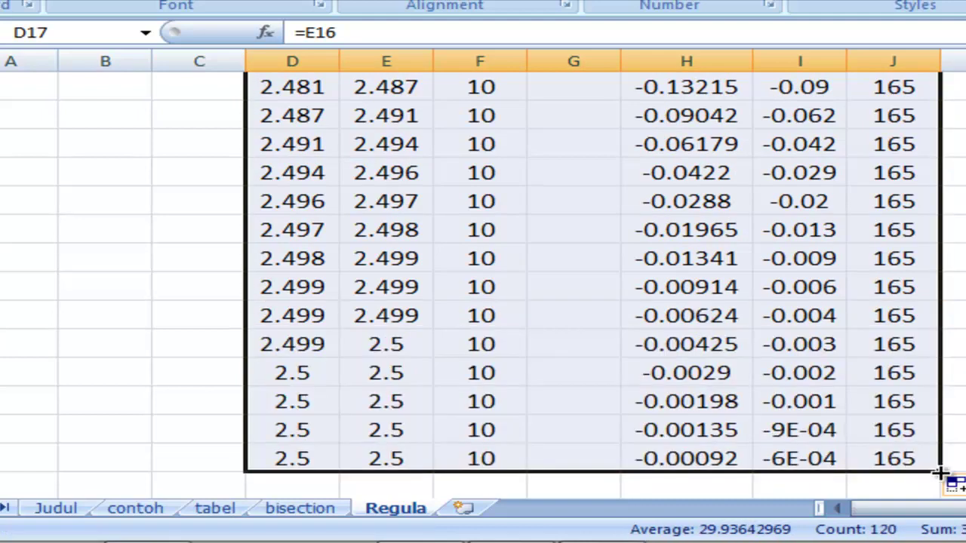
click(398, 371)
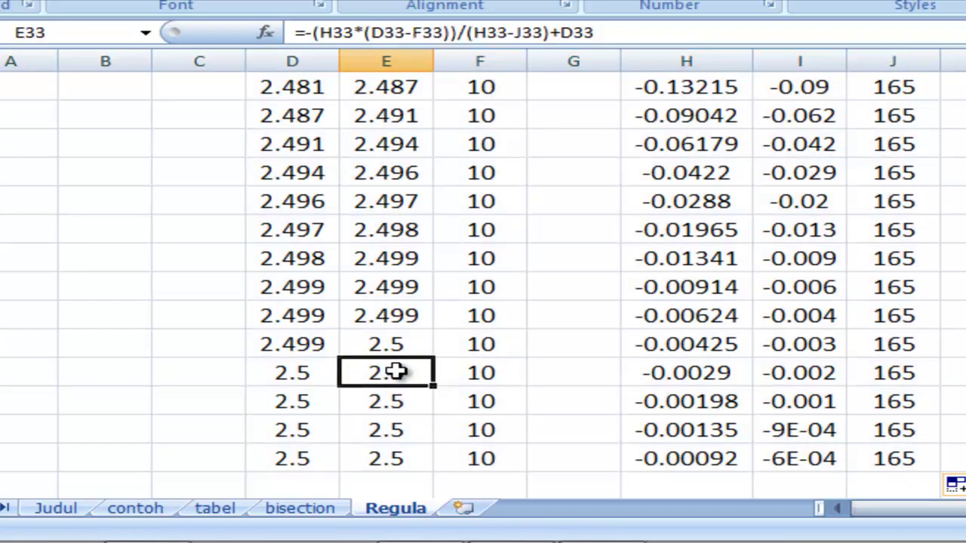
Step: Try 3 as the starting X2 in F7 and check the X value in E11
scroll(522, 337, up, 7)
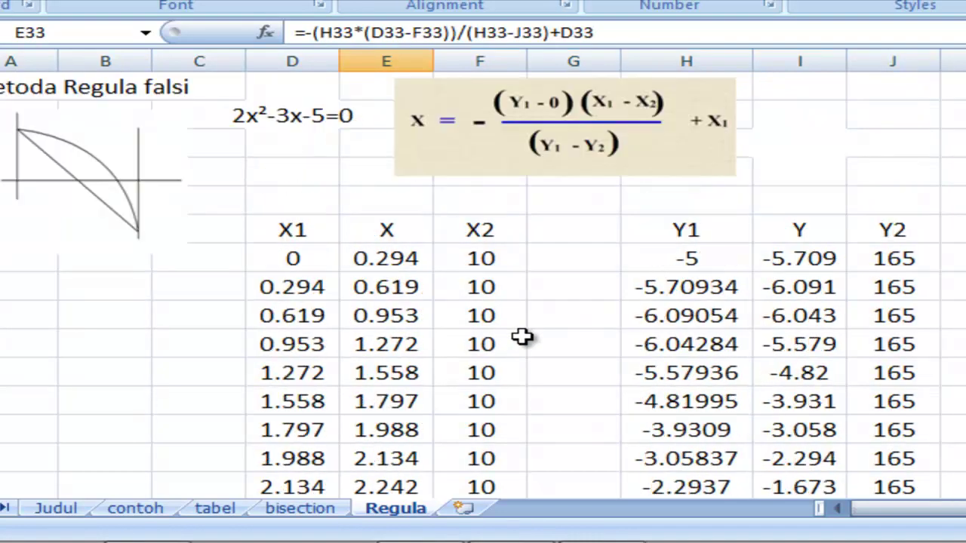
click(487, 258)
scroll(493, 337, down, 8)
scroll(495, 337, up, 3)
scroll(495, 338, up, 5)
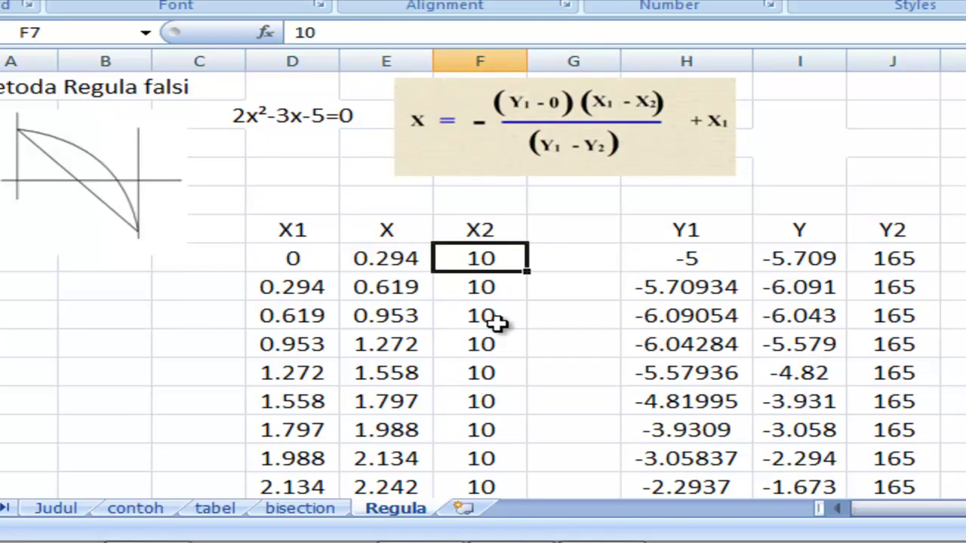
text(3)
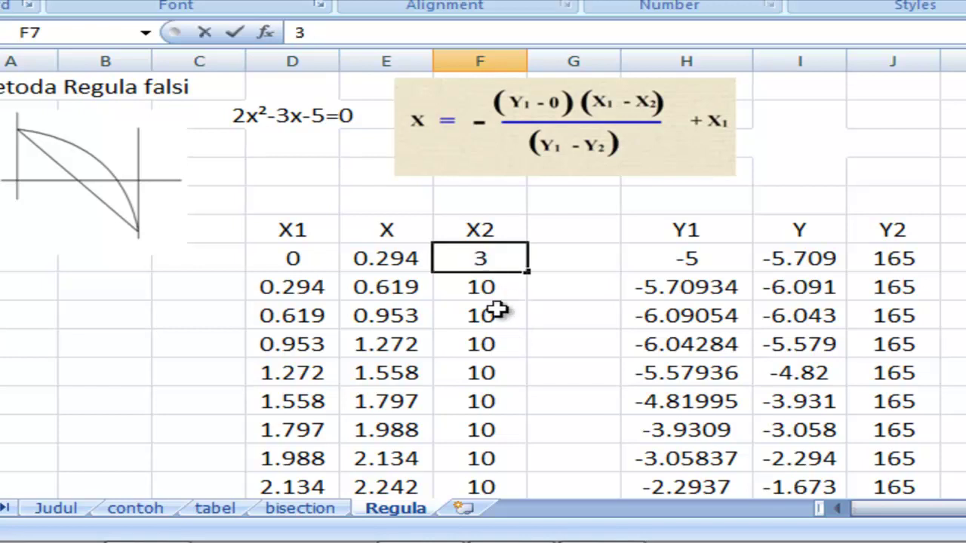
key(Return)
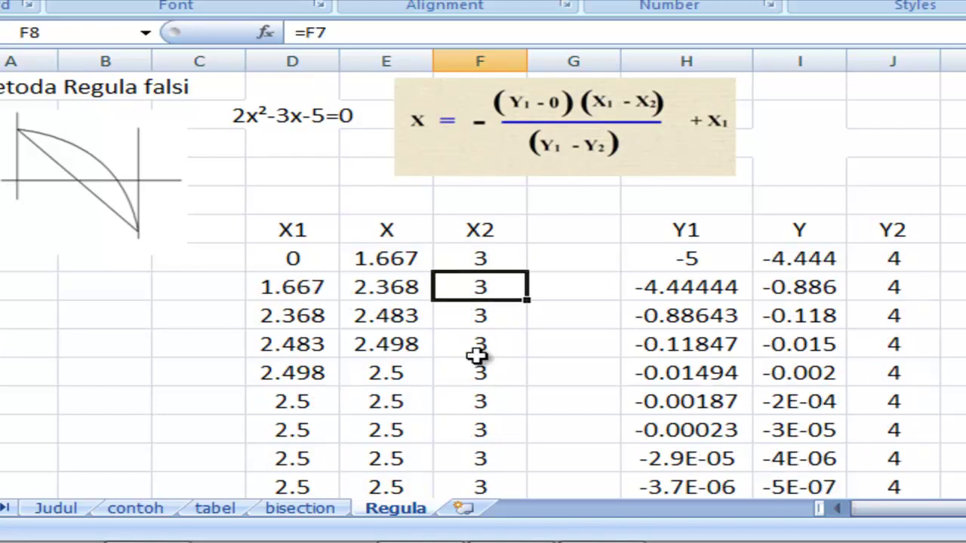
click(385, 372)
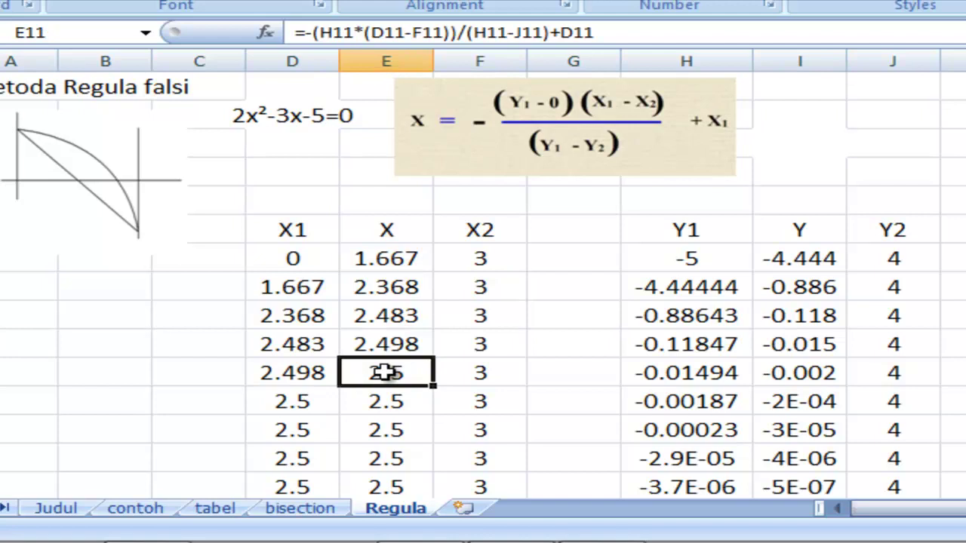
click(506, 382)
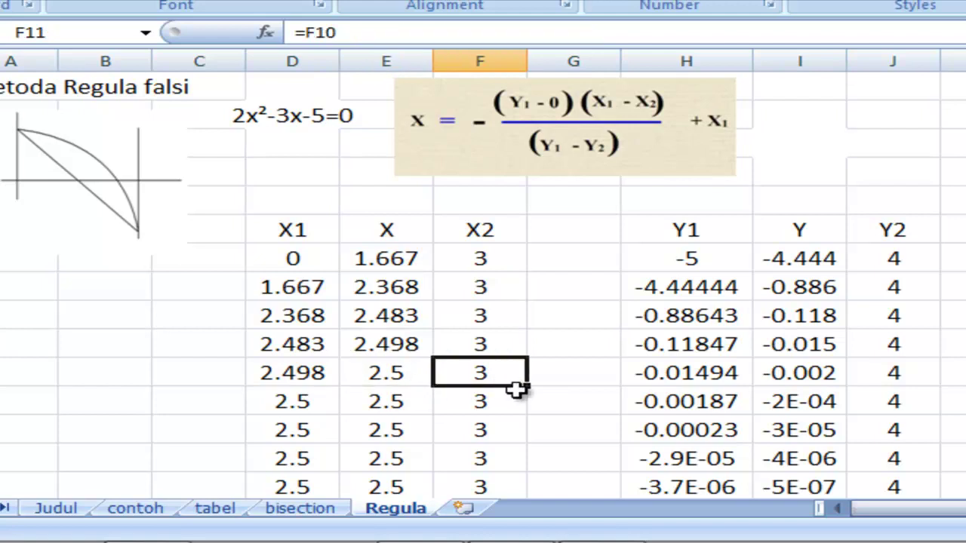
click(551, 400)
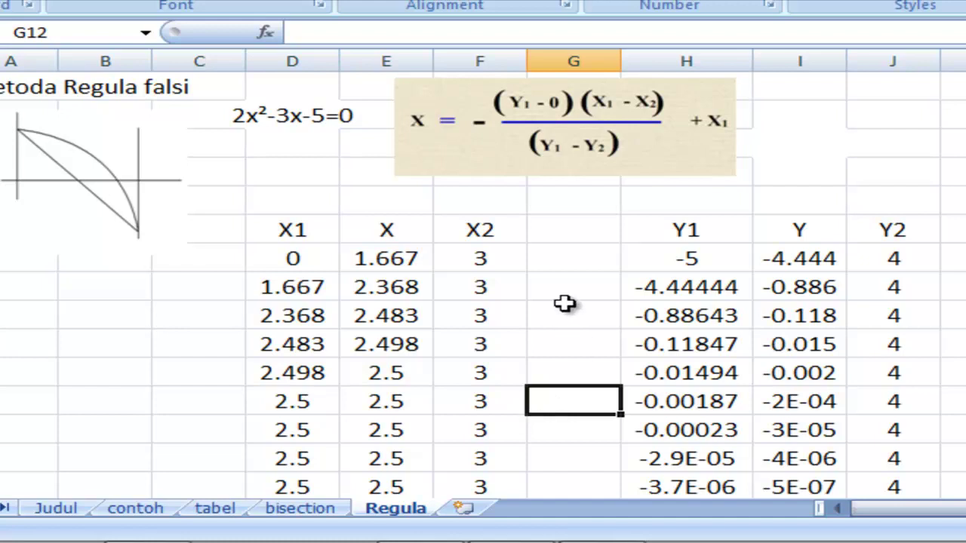
Step: Set the starting X2 in F7 to 2
click(496, 259)
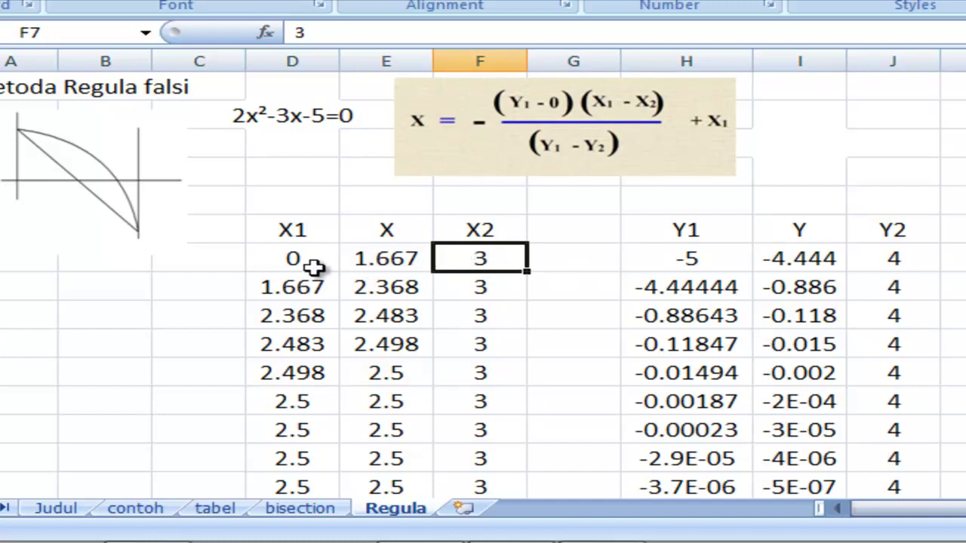
text(2)
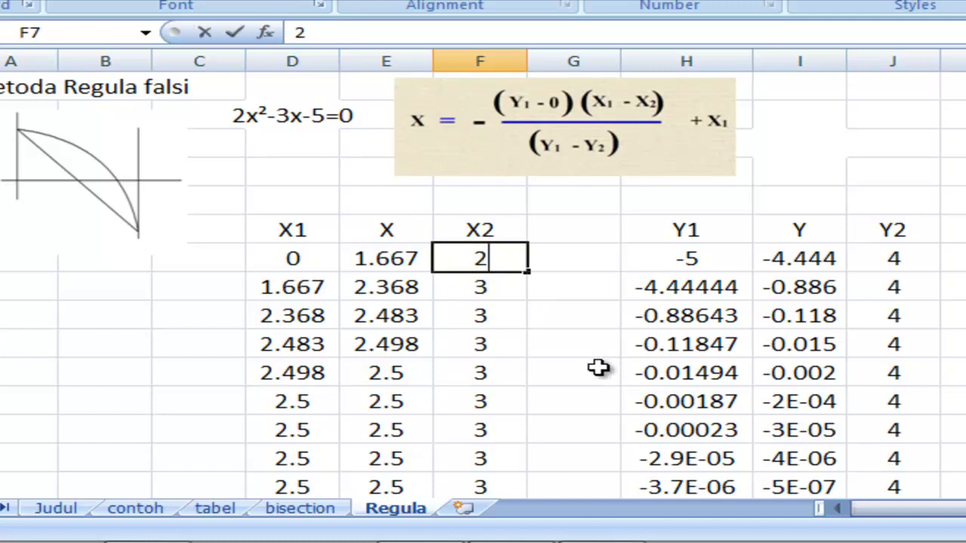
key(Return)
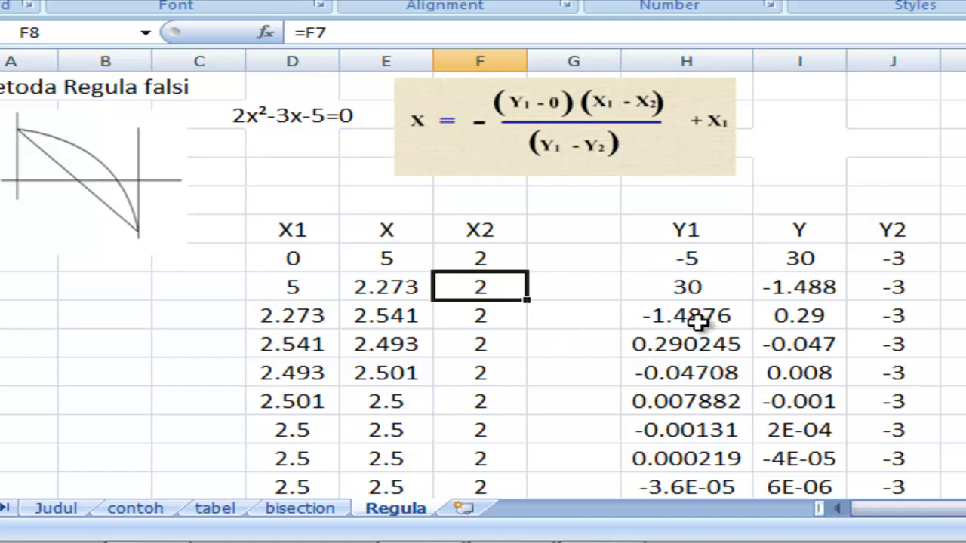
click(598, 305)
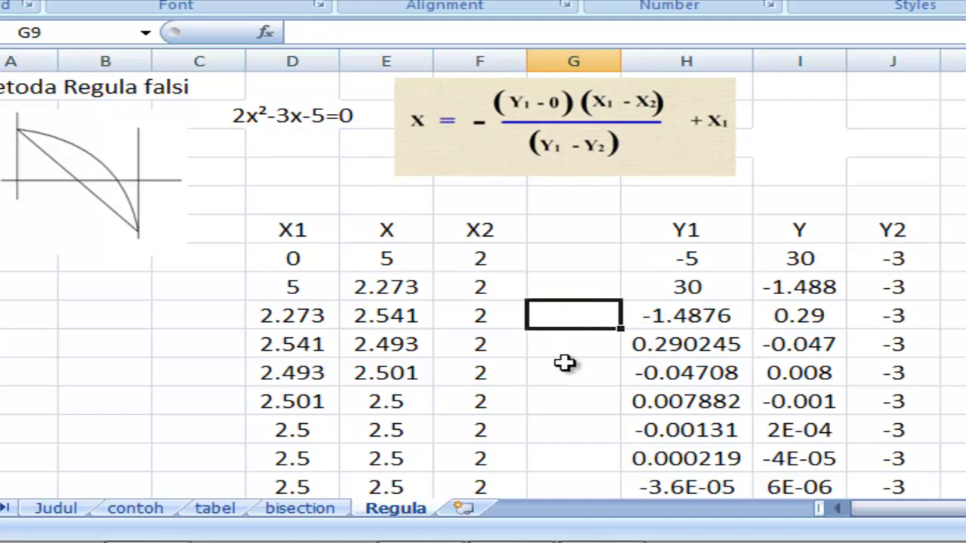